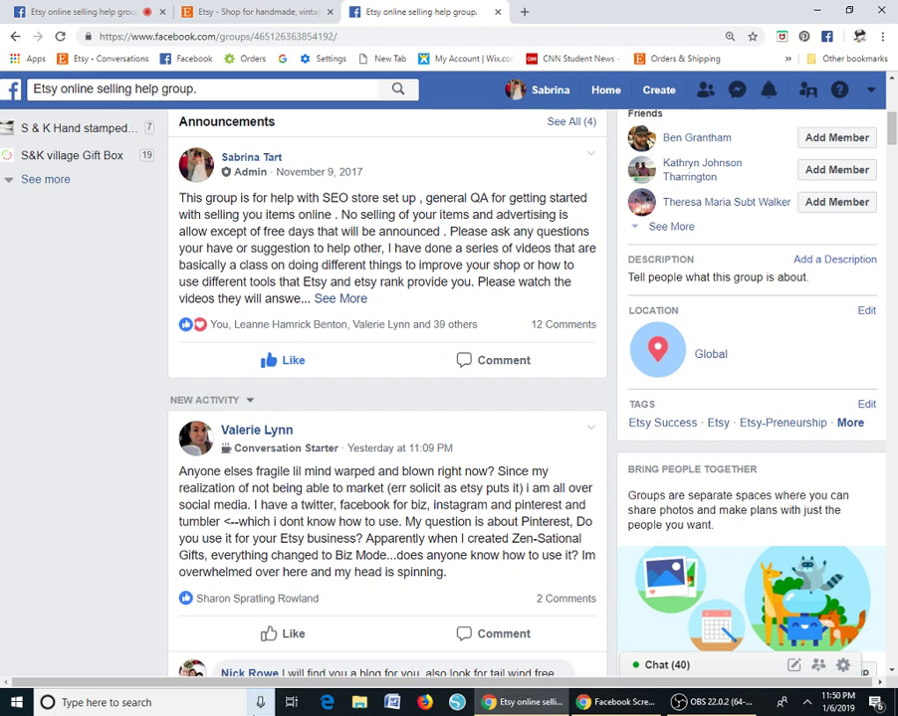
Open the eRank site (Grow your Etsy business) in a new browser tab
left_click(255, 16)
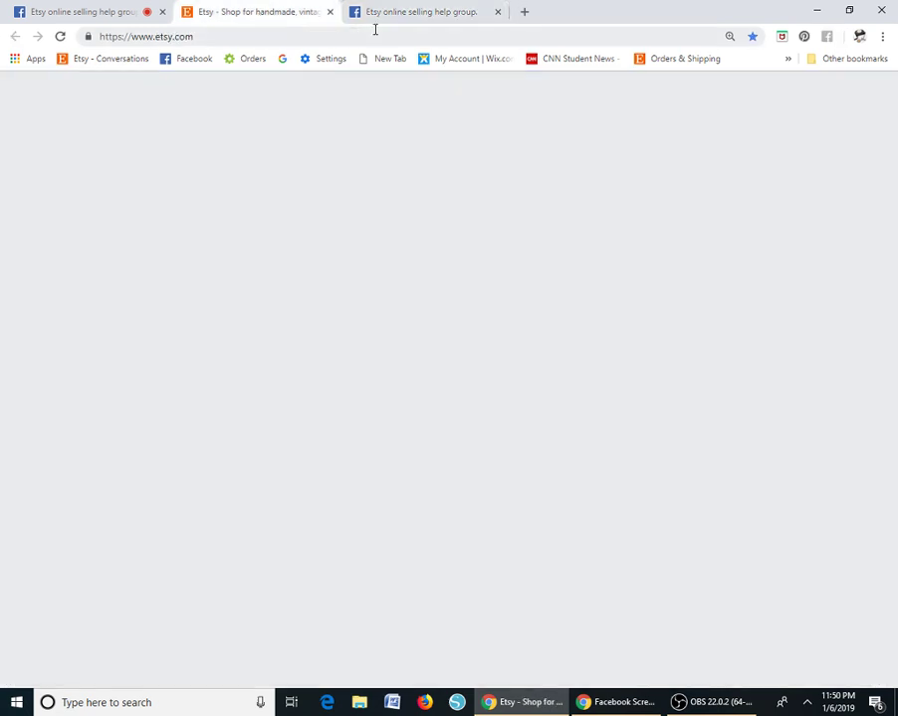
left_click(525, 12)
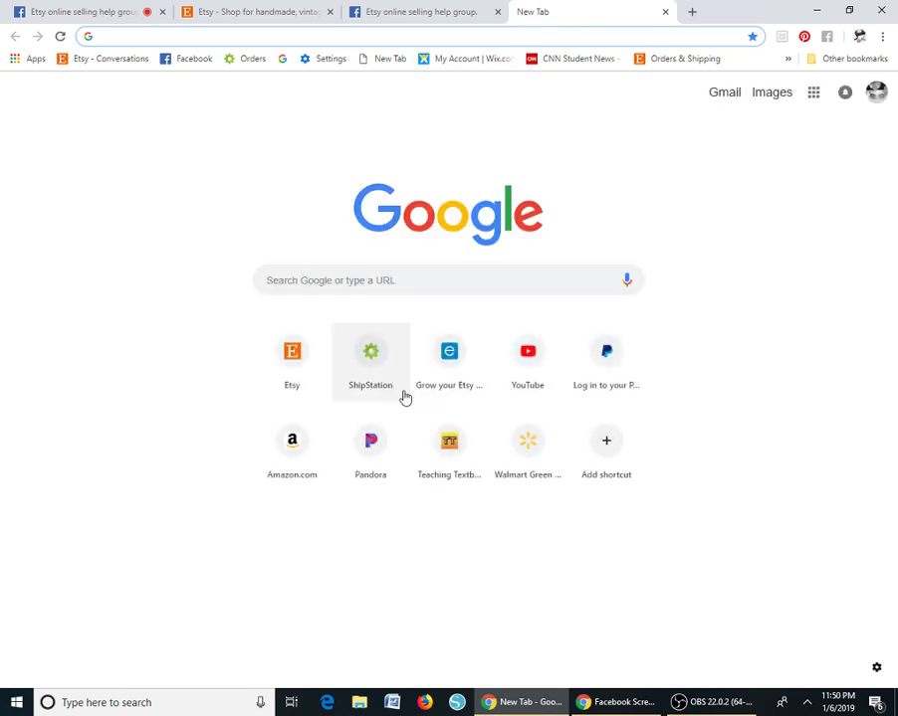
left_click(444, 364)
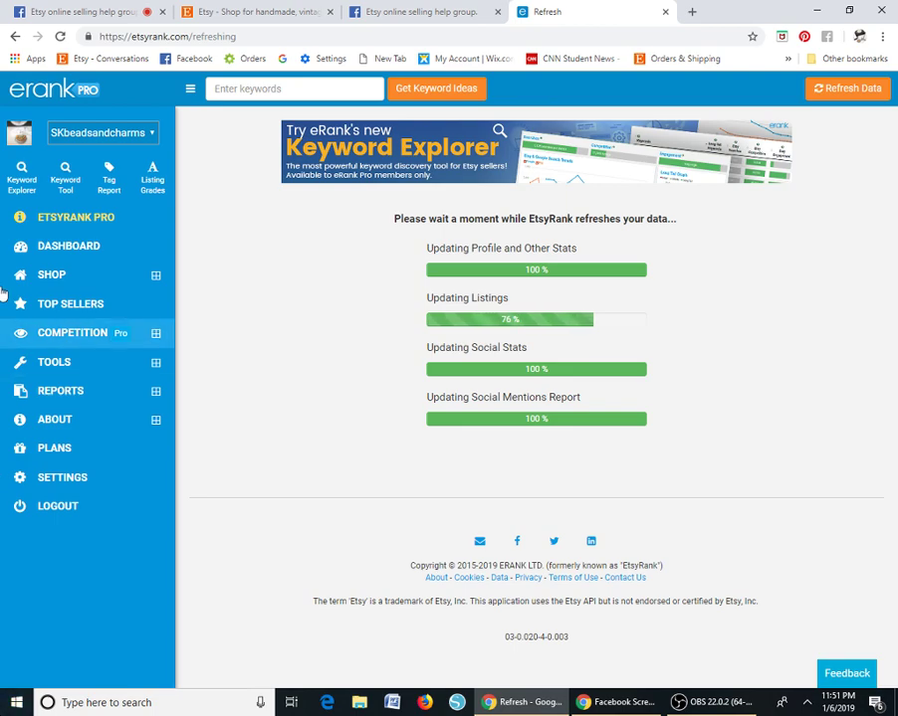
Go to the Etsy Shop Manager, reload it if it cannot be reached, and open the SKbeadsandcharms storefront page
left_click(86, 14)
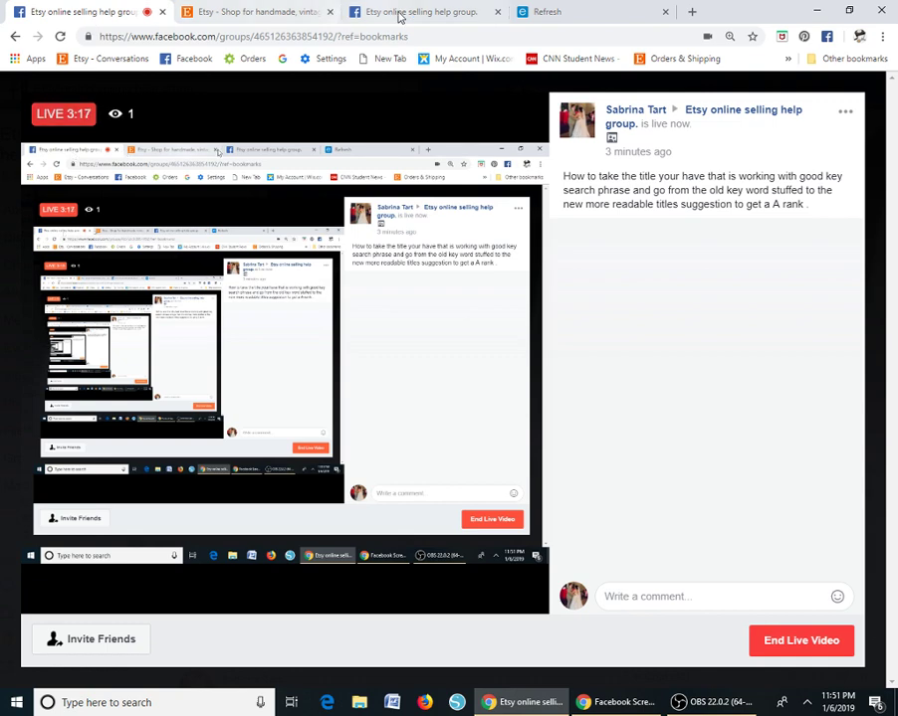
left_click(295, 14)
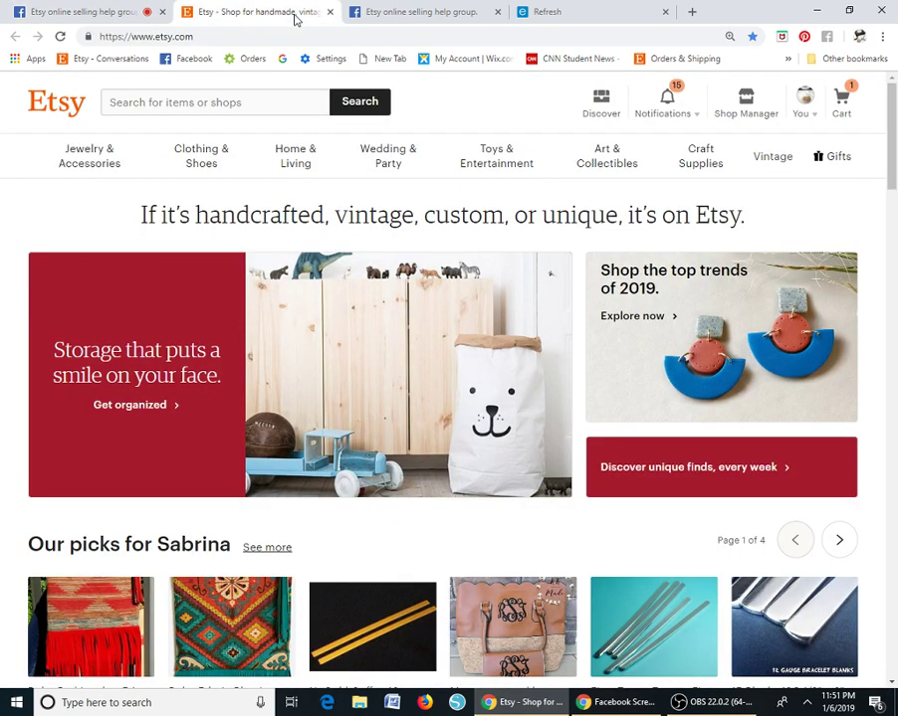
left_click(744, 100)
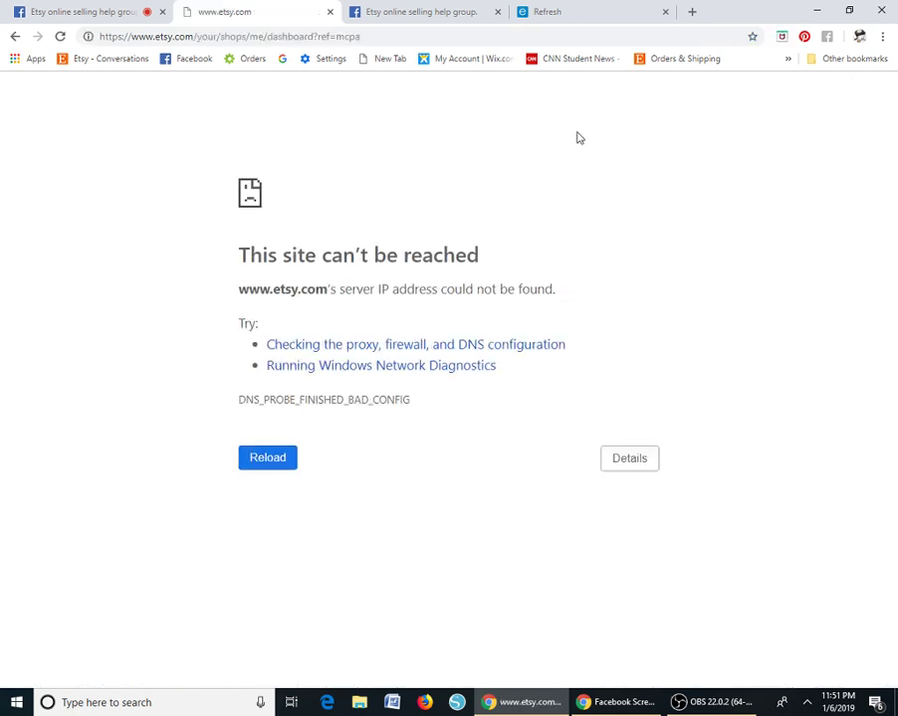
left_click(277, 463)
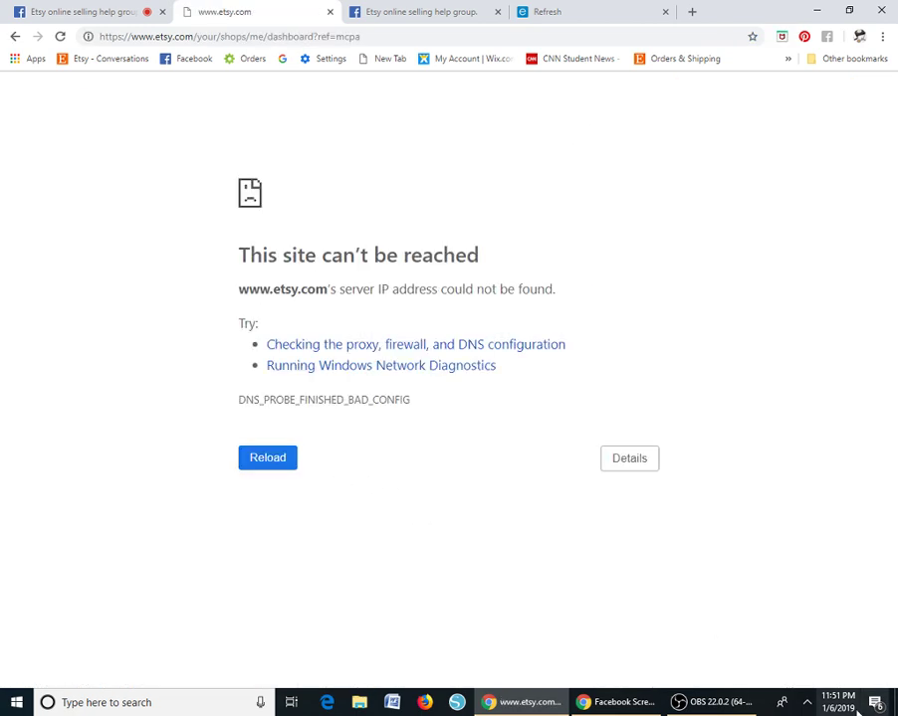
left_click(265, 457)
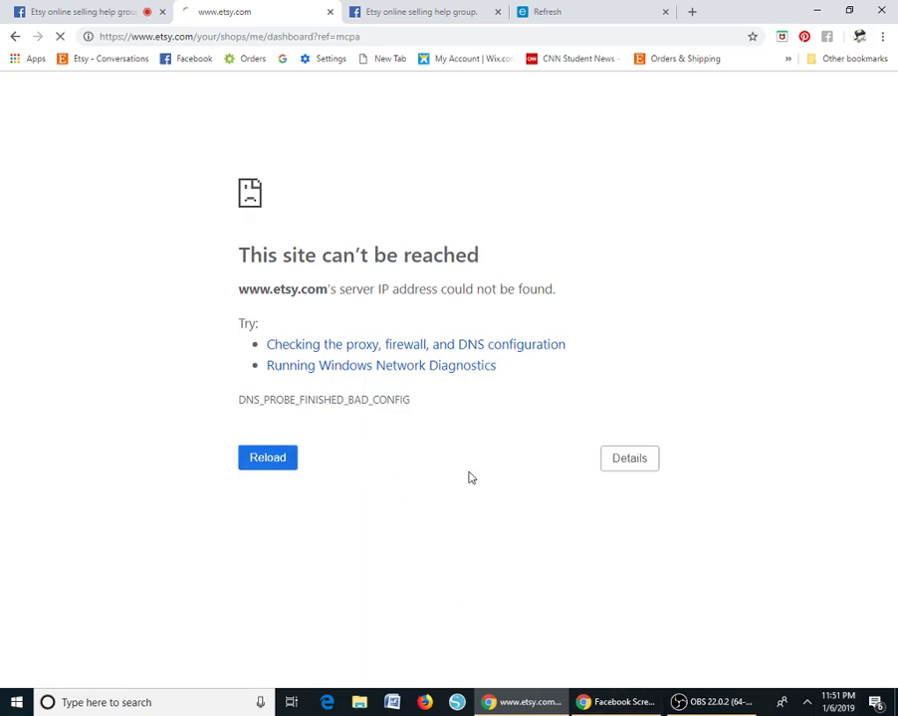
left_click(807, 702)
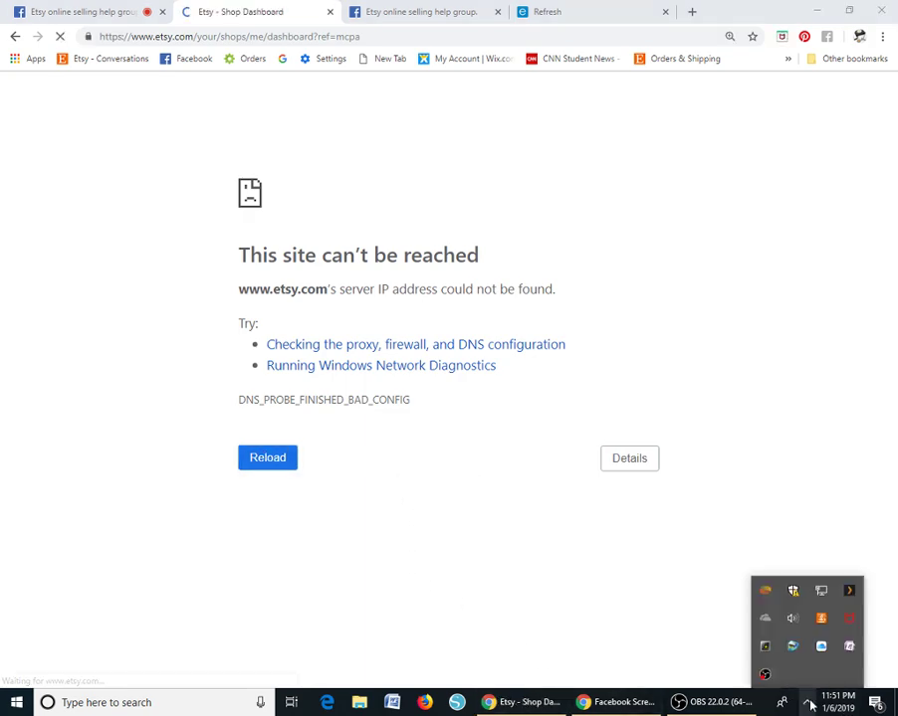
left_click(646, 579)
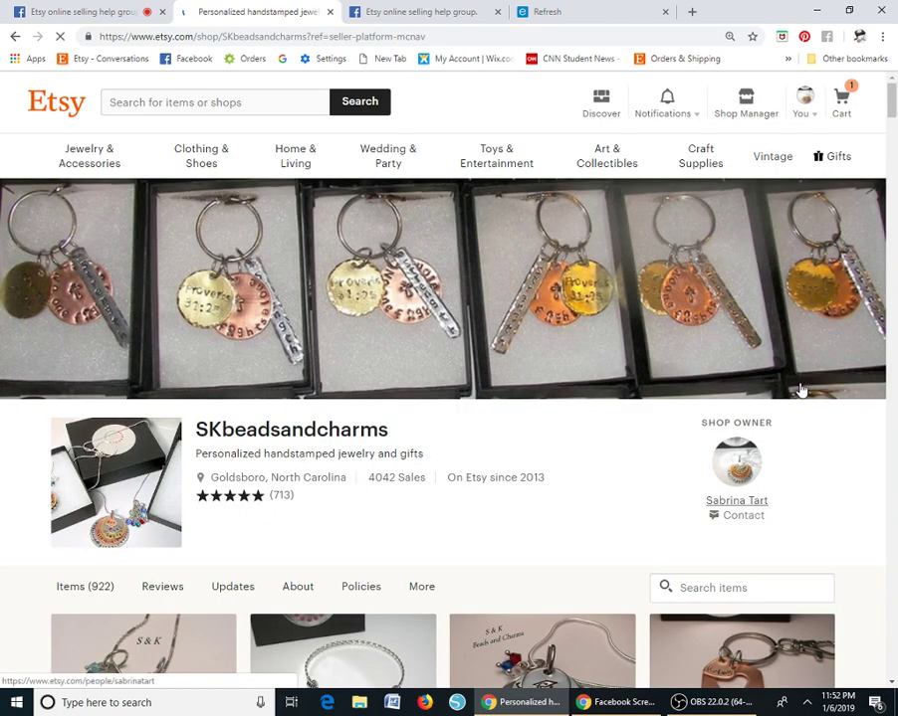
Search Etsy for "hand stamped jewelry"
left_click_drag(893, 104, 873, 101)
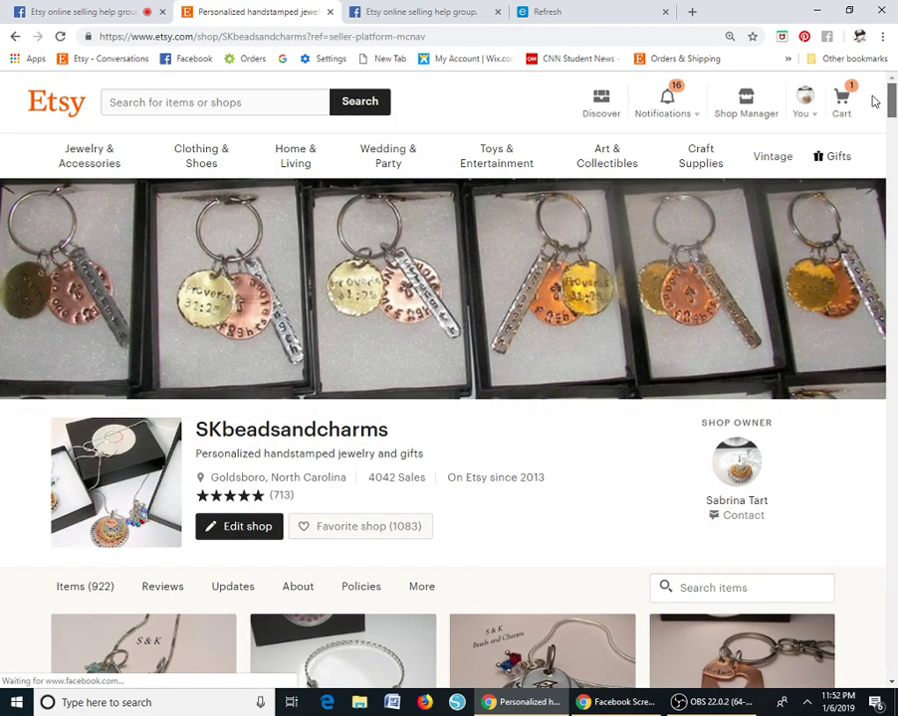
left_click(136, 102)
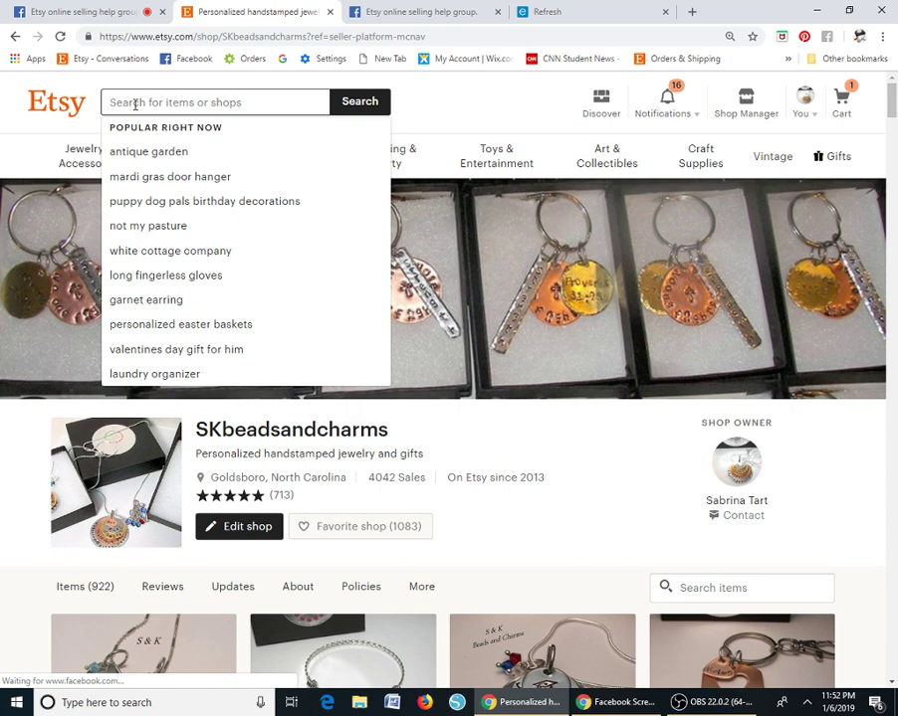
type("h")
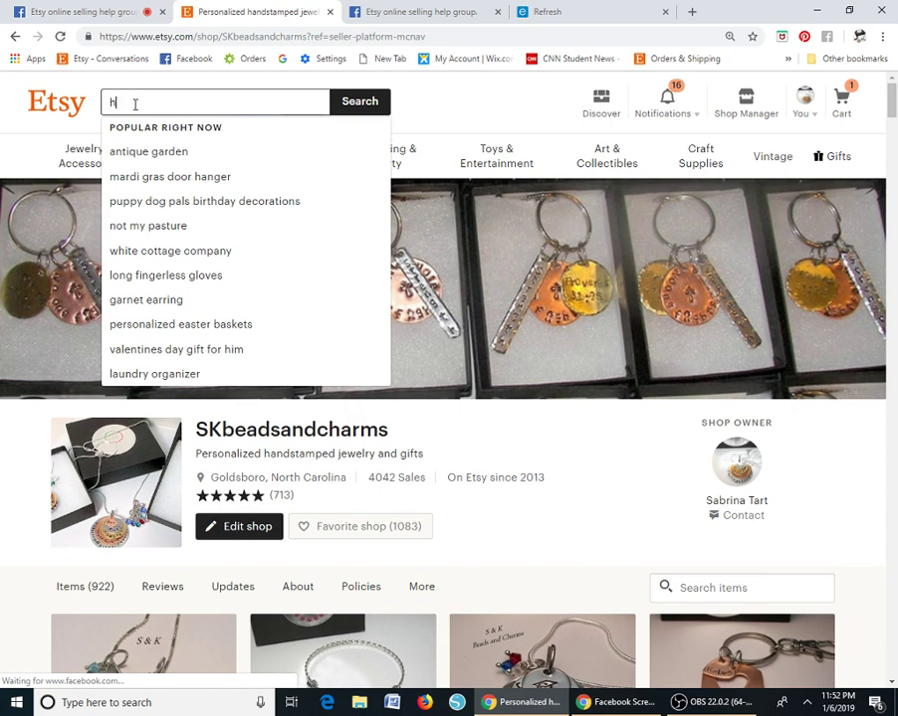
type("andstamped jewelry")
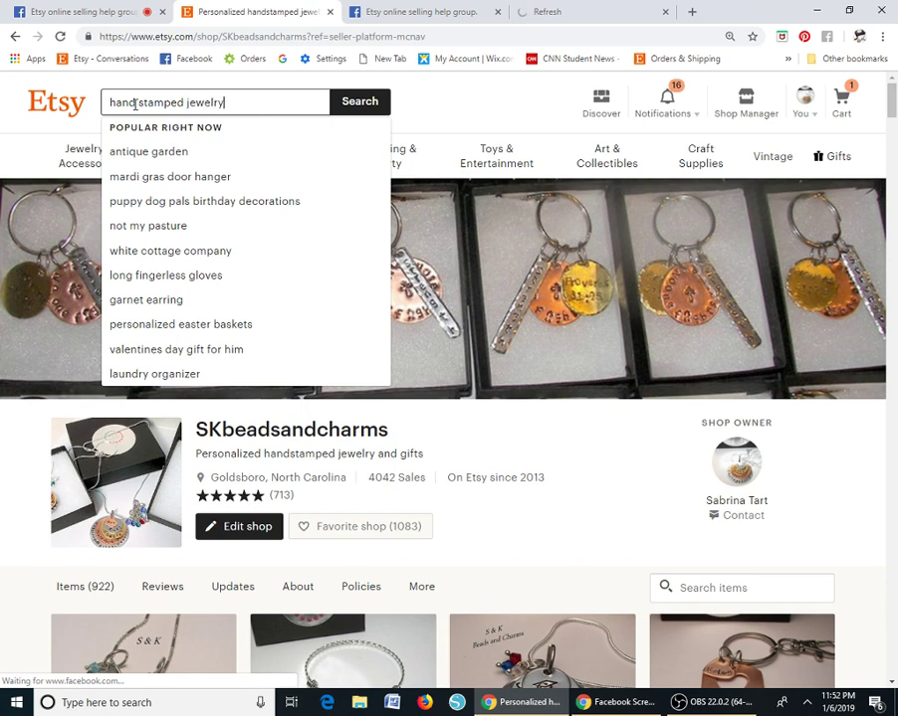
left_click(136, 104)
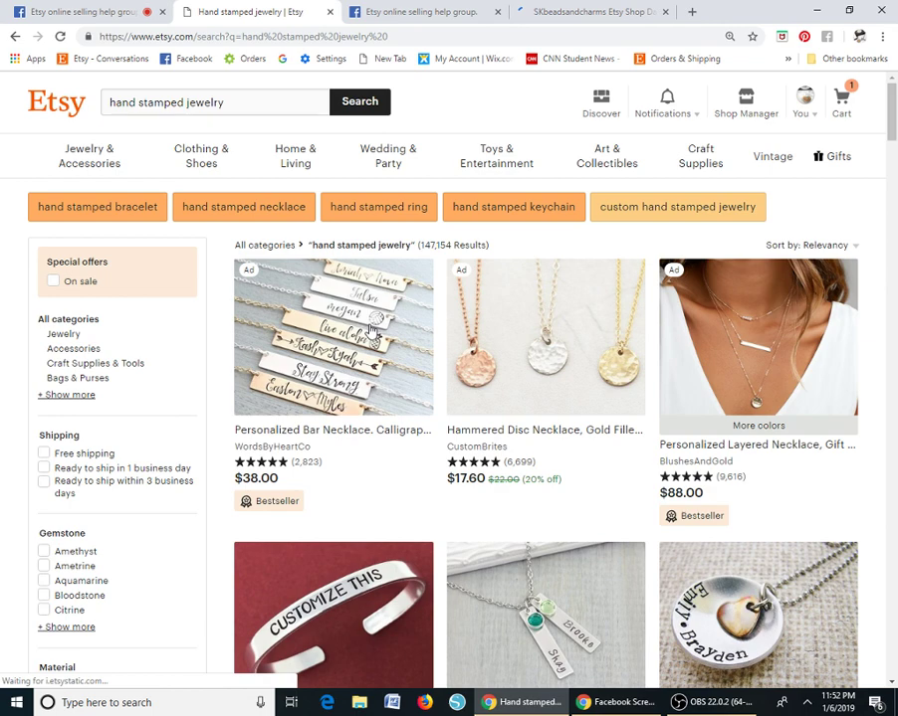
Browse the hand stamped jewelry search results and examine how competing listings word their titles
scroll(896, 187, "down", 3)
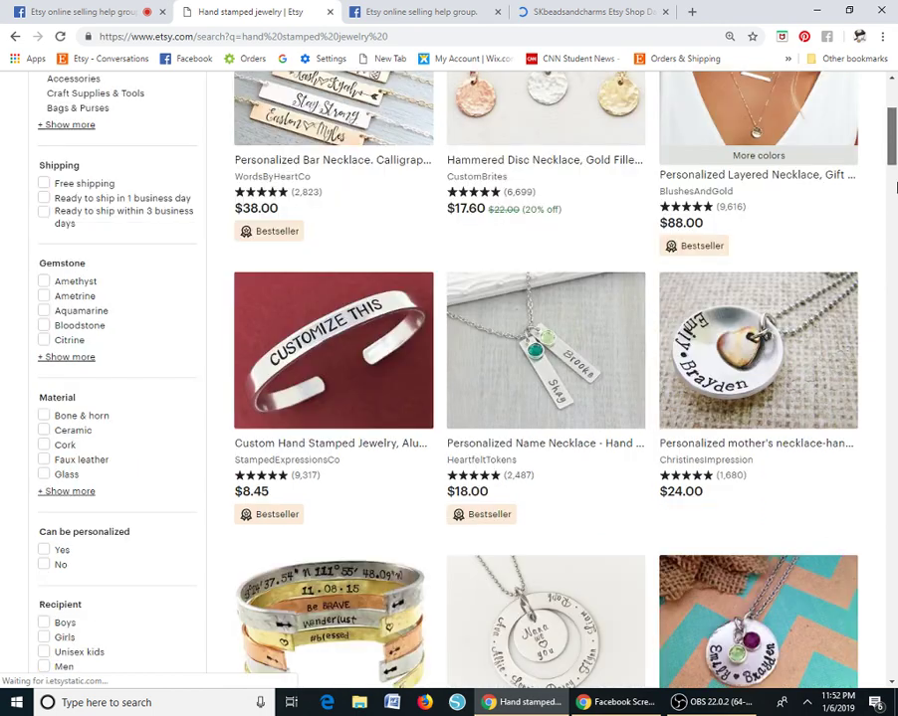
scroll(896, 187, "down", 5)
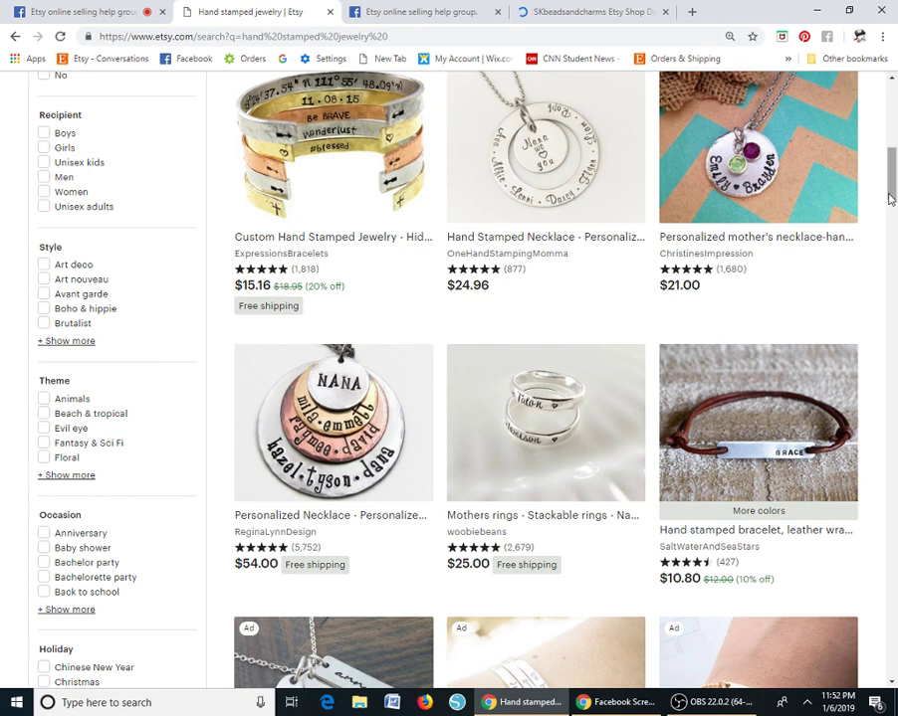
left_click_drag(895, 182, 894, 225)
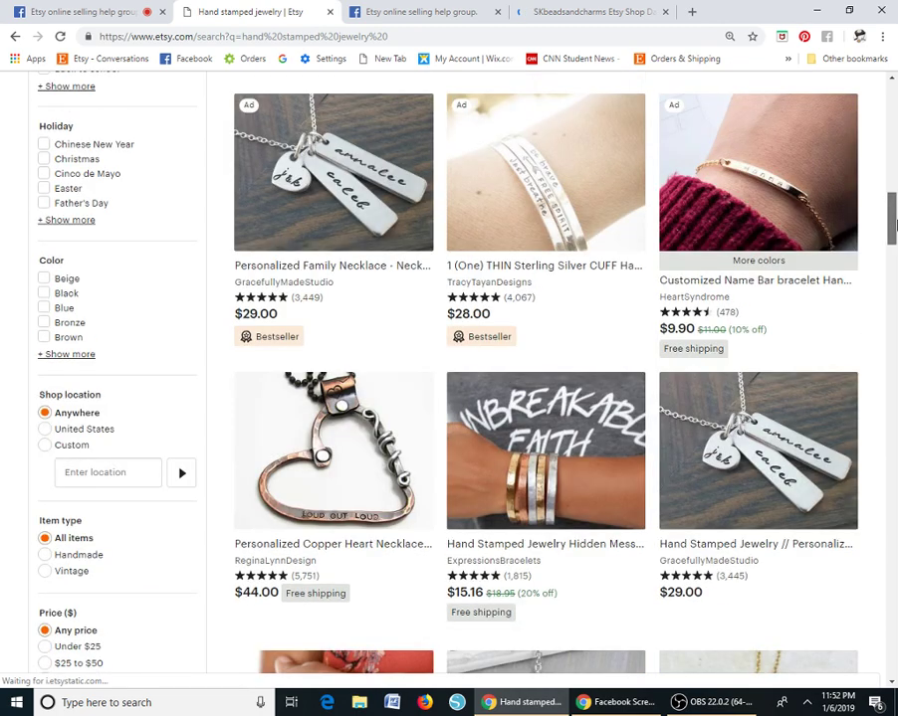
left_click_drag(893, 225, 894, 276)
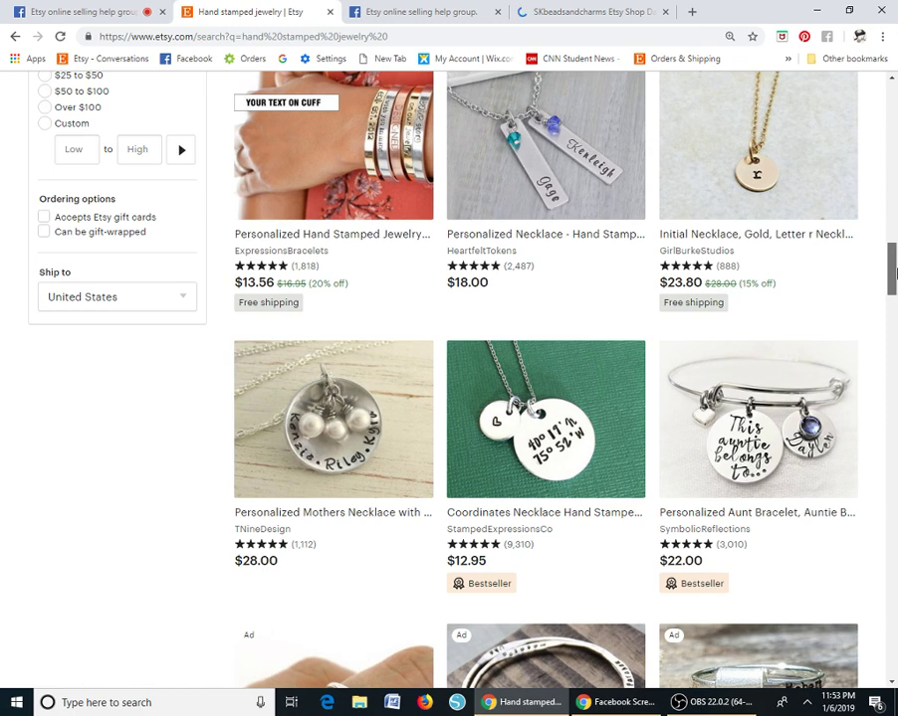
left_click_drag(893, 269, 894, 321)
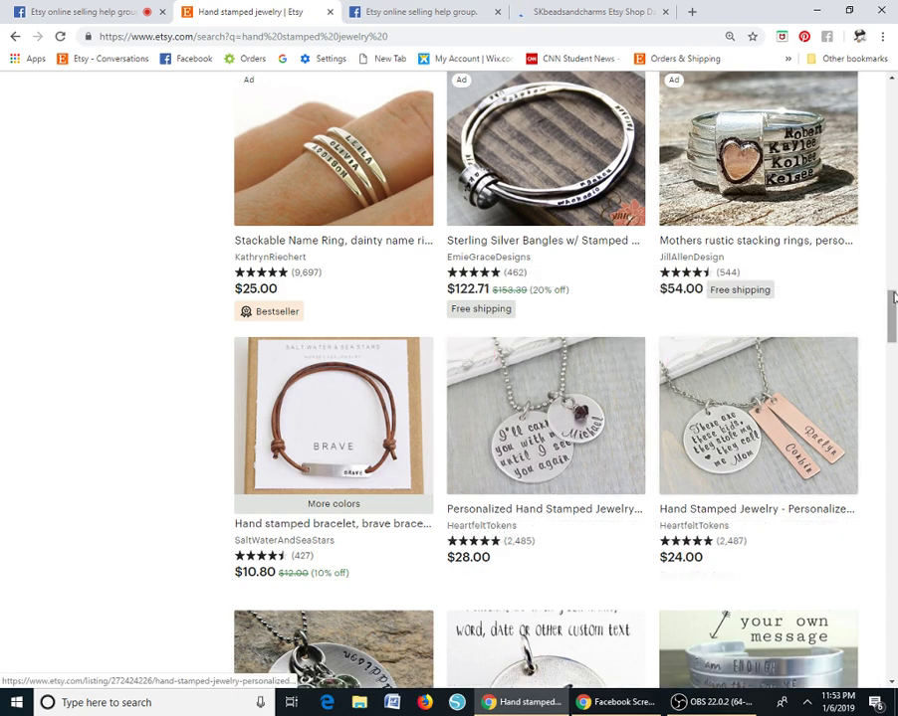
left_click_drag(893, 296, 893, 391)
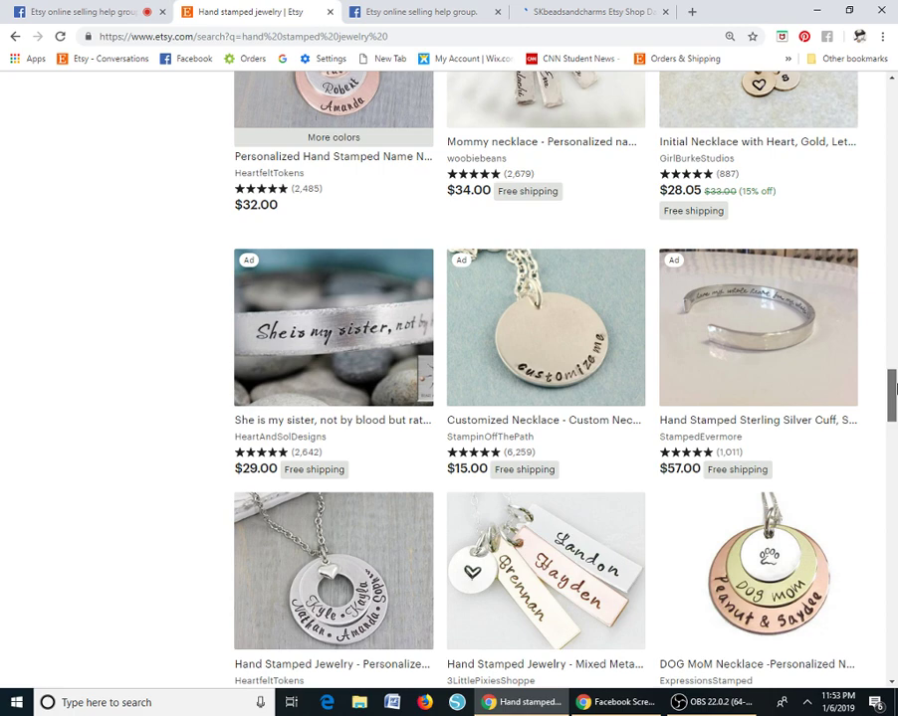
left_click_drag(892, 390, 892, 208)
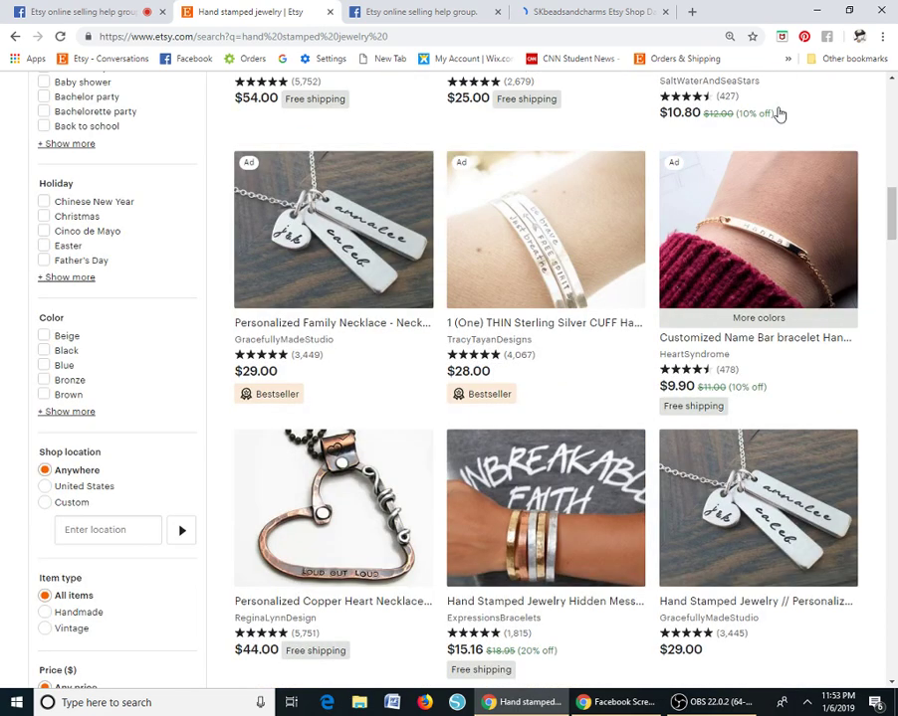
Return to eRank and open the shop's Listing Grades page, reloading it if it cannot be reached
left_click(523, 11)
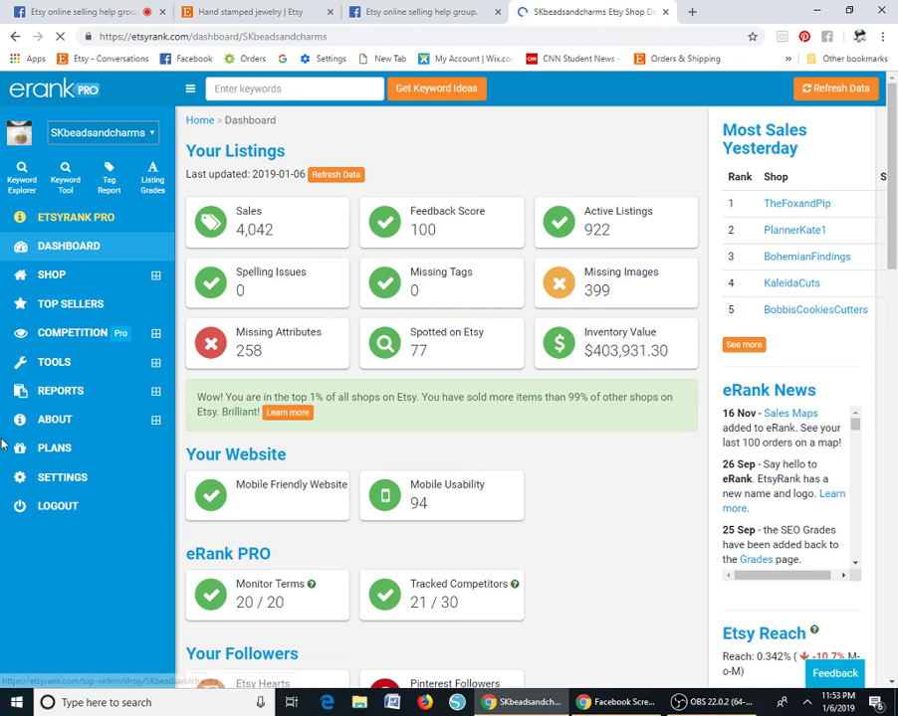
left_click(152, 175)
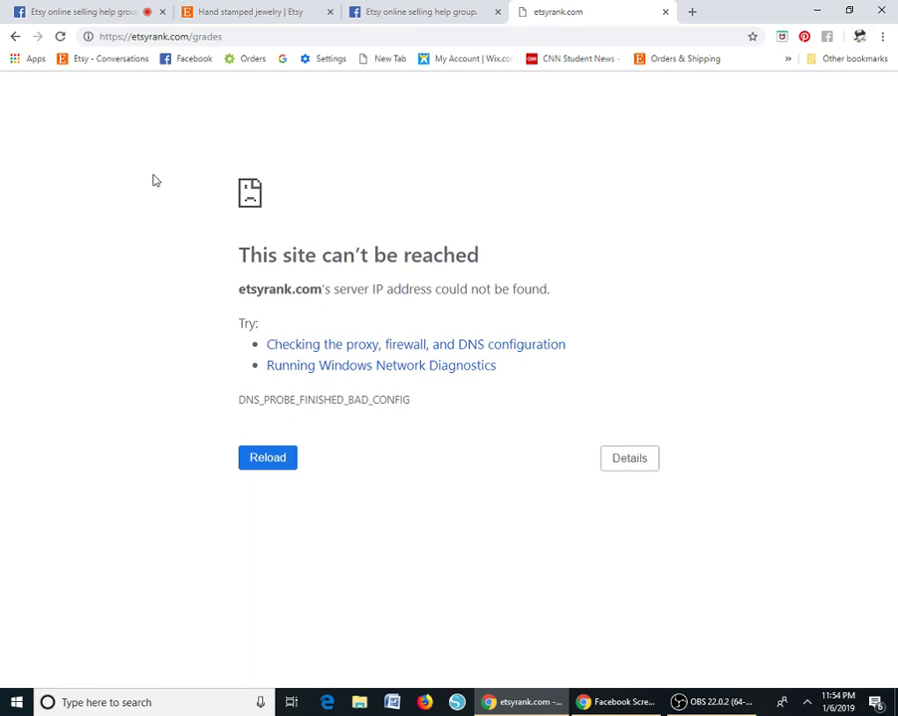
left_click(287, 458)
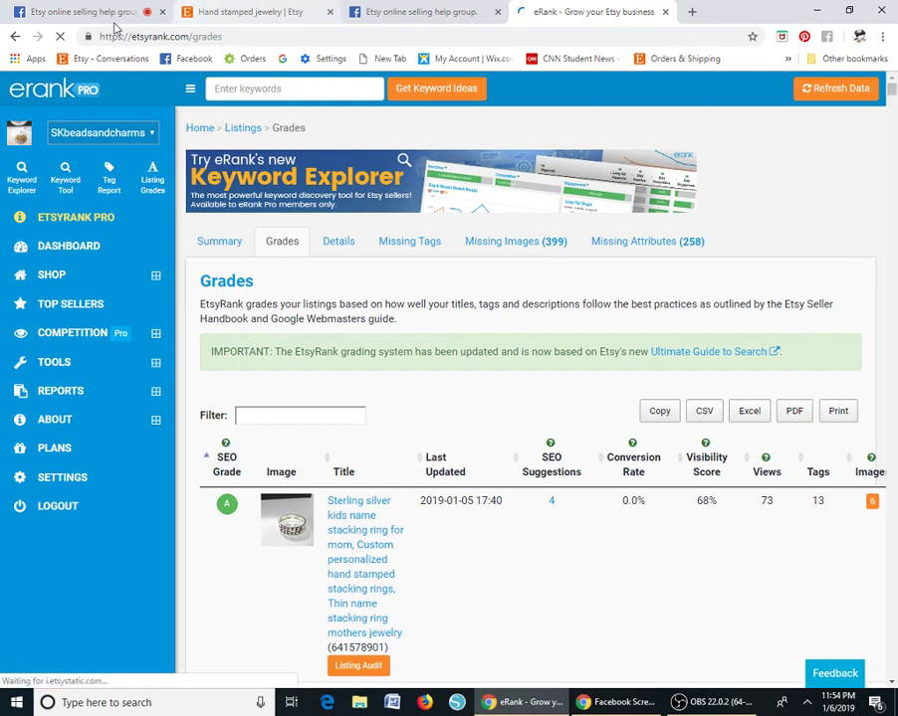
left_click(44, 15)
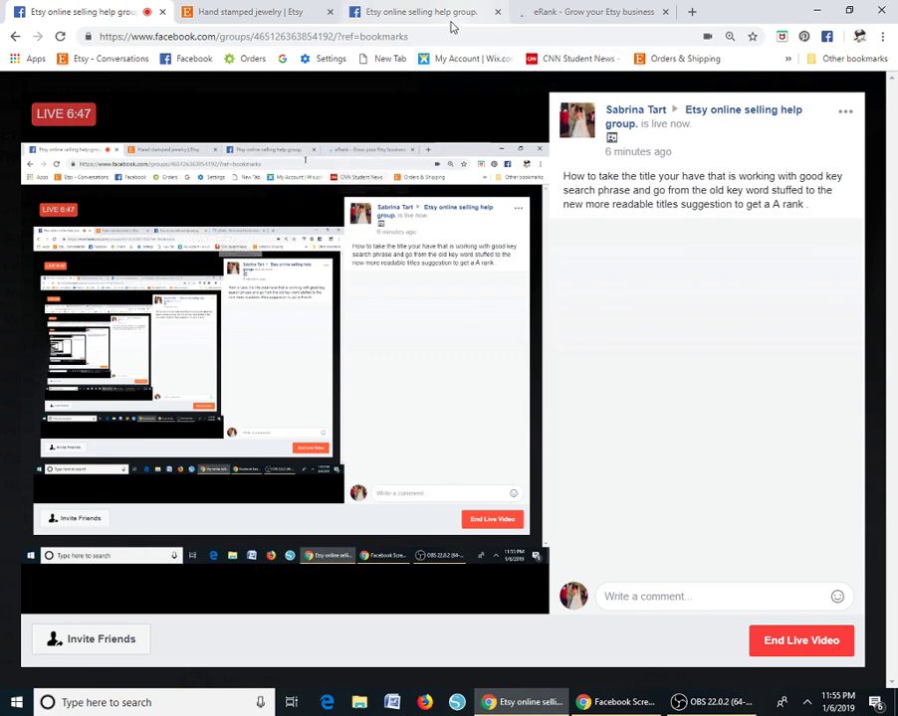
left_click(299, 12)
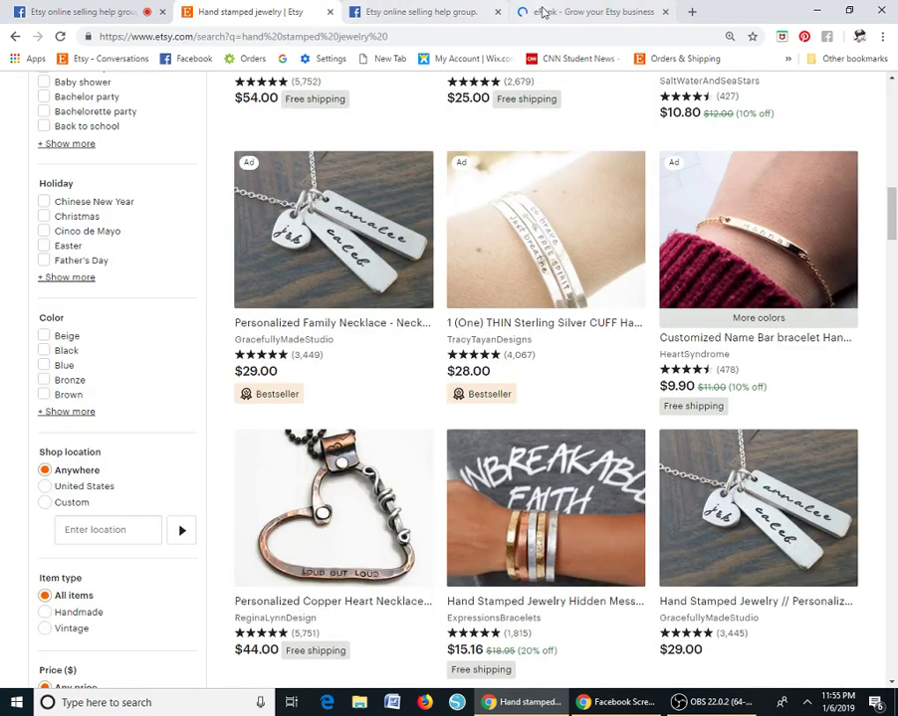
left_click(542, 12)
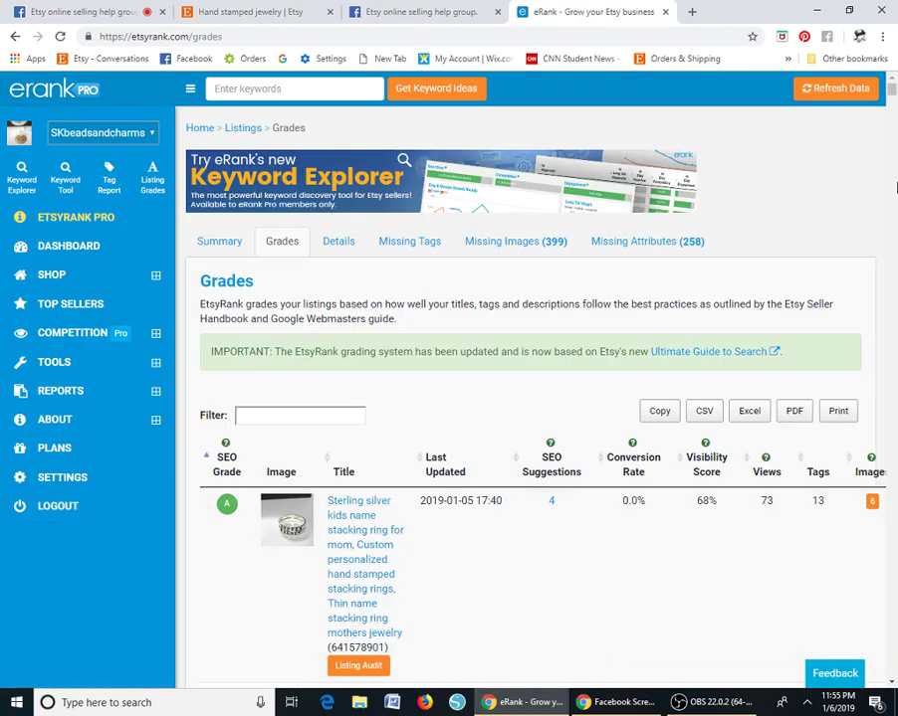
Sort the listing grades table by SEO grade so that the lowest-graded listings come first
scroll(630, 87, "down", 2)
scroll(612, 187, "down", 5)
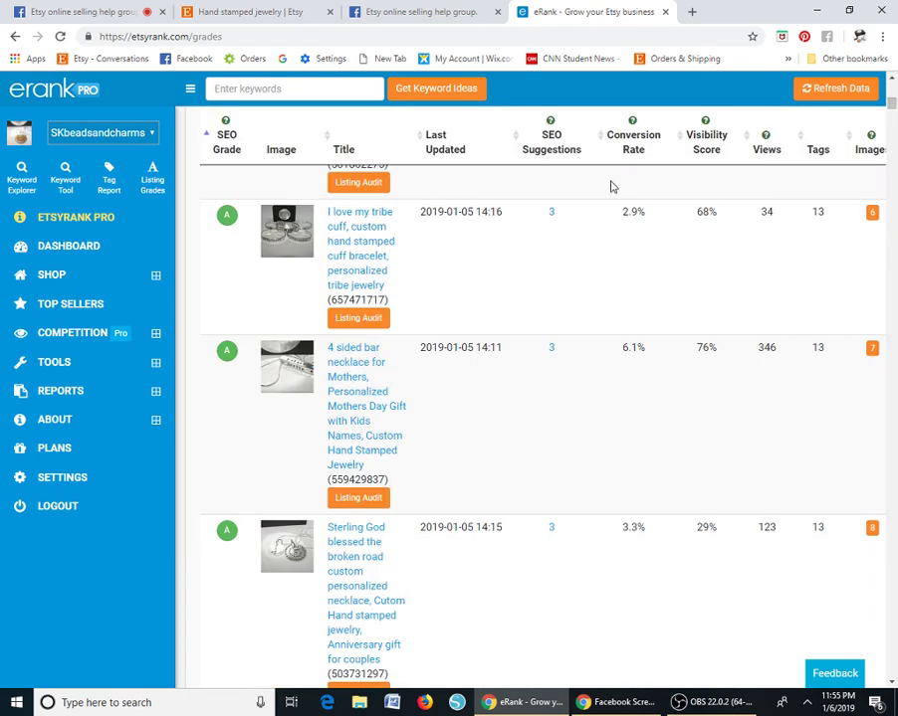
left_click(206, 138)
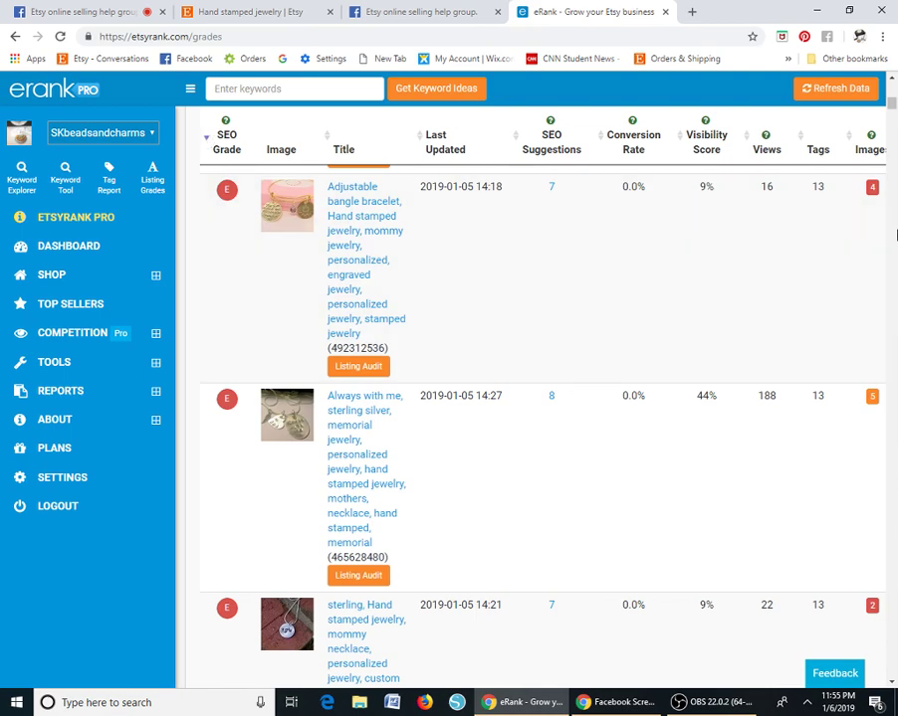
scroll(893, 90, "down", 5)
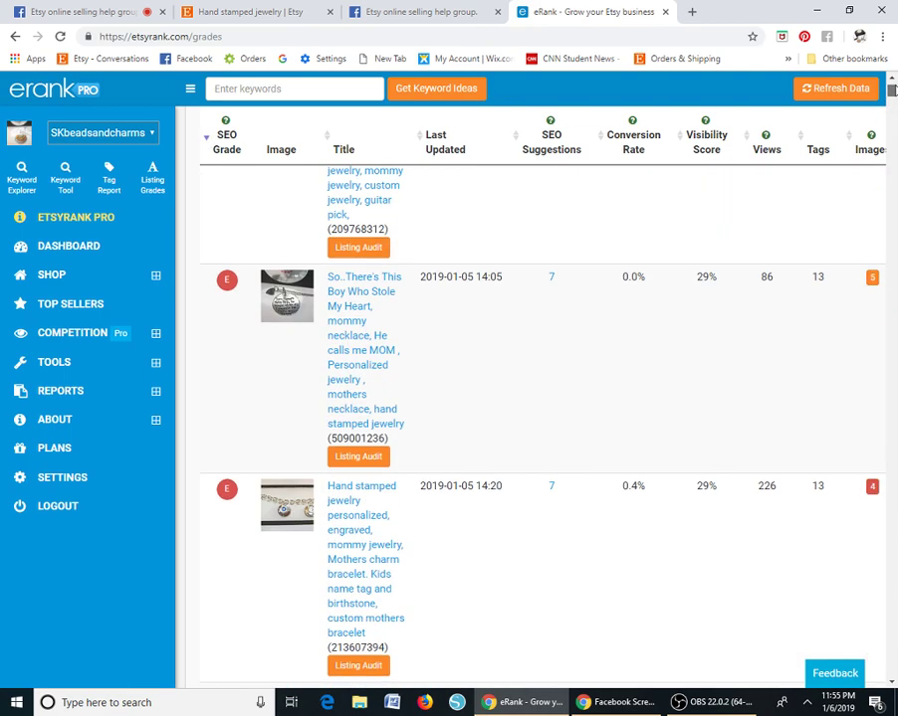
left_click_drag(892, 91, 892, 79)
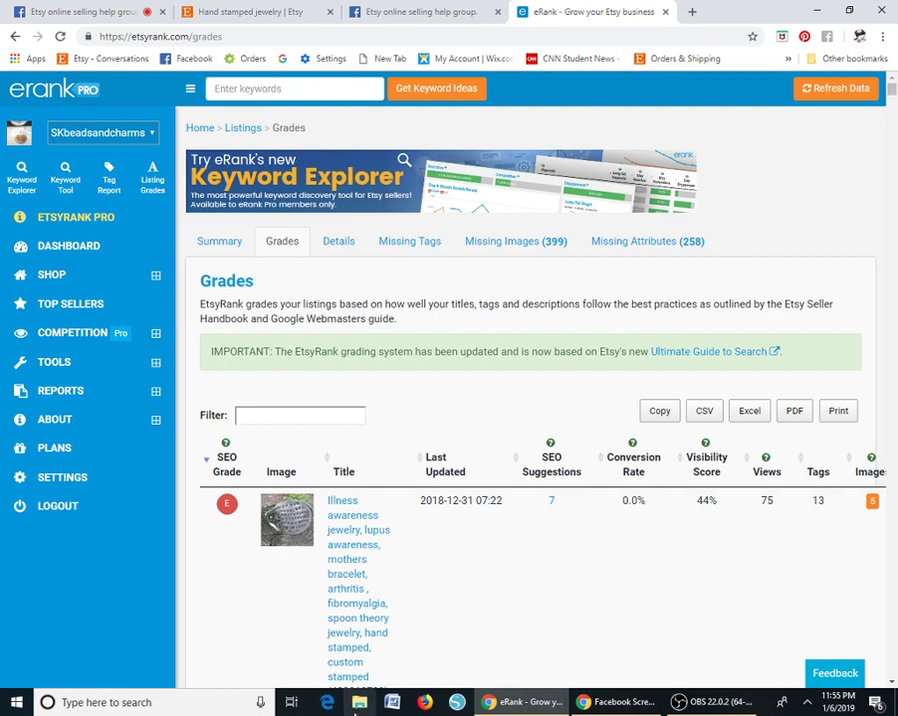
Open the listing audit of the E-graded illness awareness jewelry listing and review its suggestions and title analysis
left_click(366, 605)
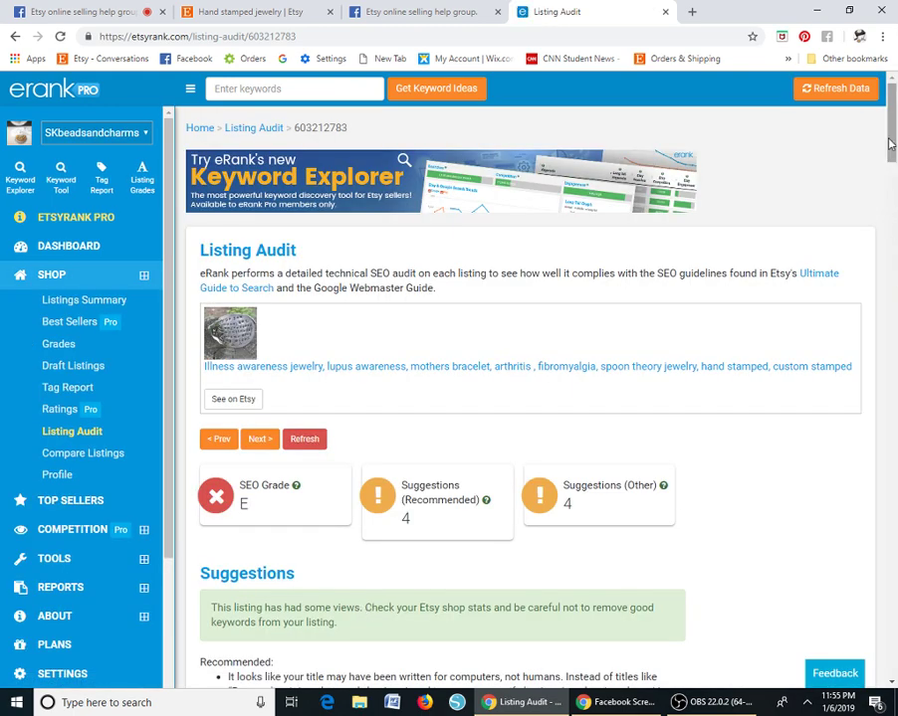
left_click_drag(893, 142, 893, 174)
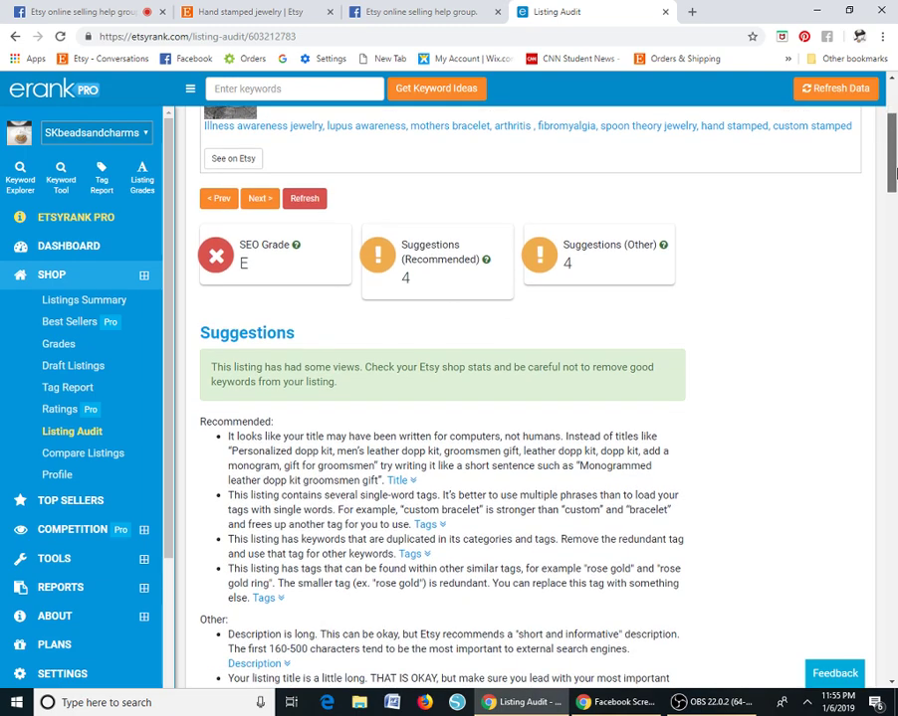
left_click_drag(893, 174, 892, 266)
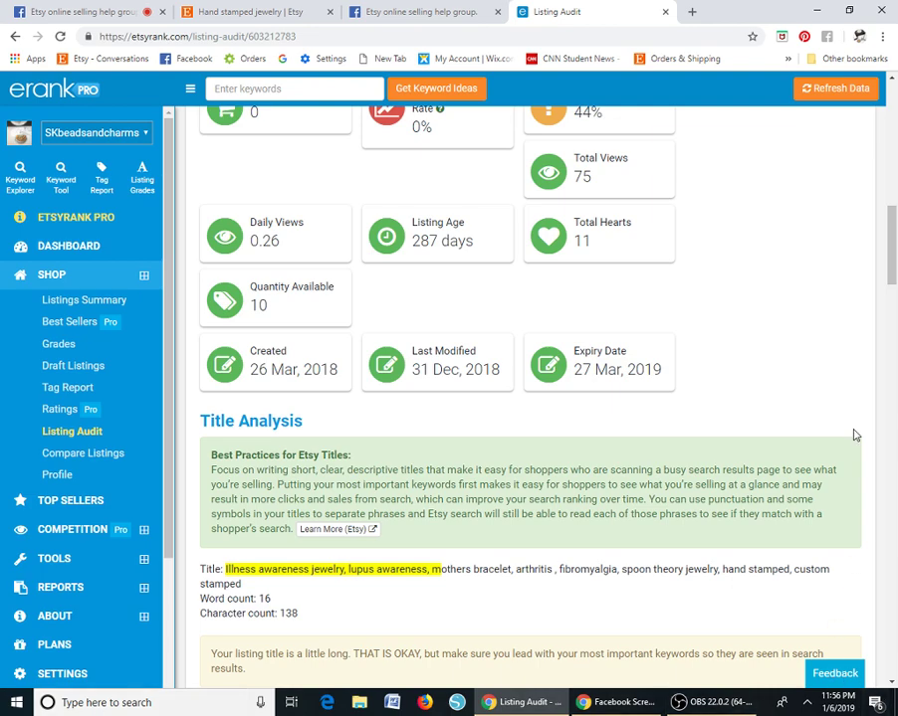
Examine the illness awareness listing's audit suggestions, statistics, title analysis and tag table, dismissing the streaming notifications
left_click_drag(892, 227, 890, 185)
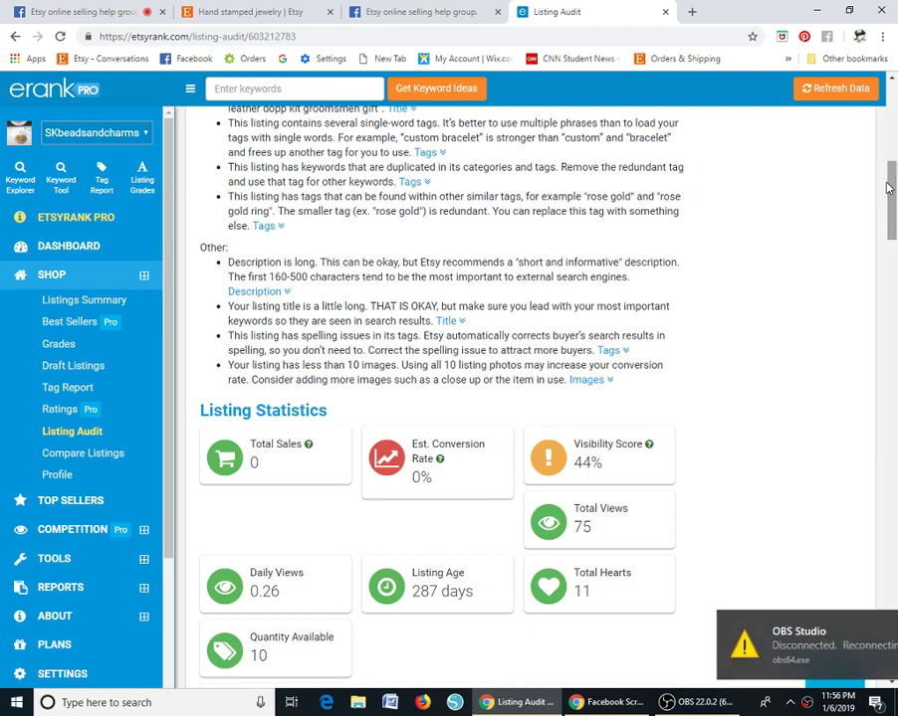
left_click(872, 623)
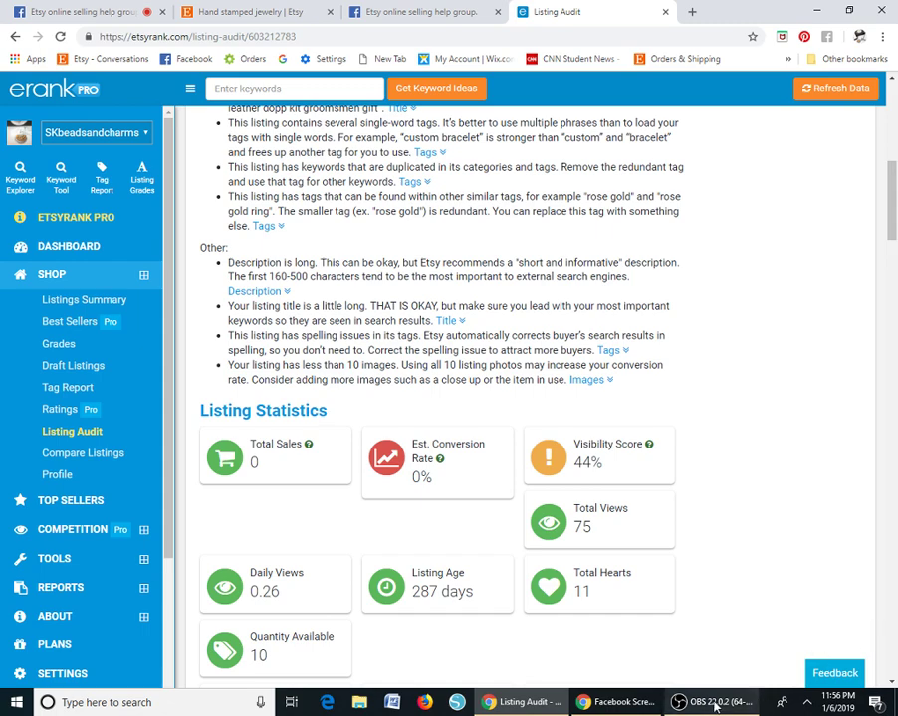
mouse_move(713, 707)
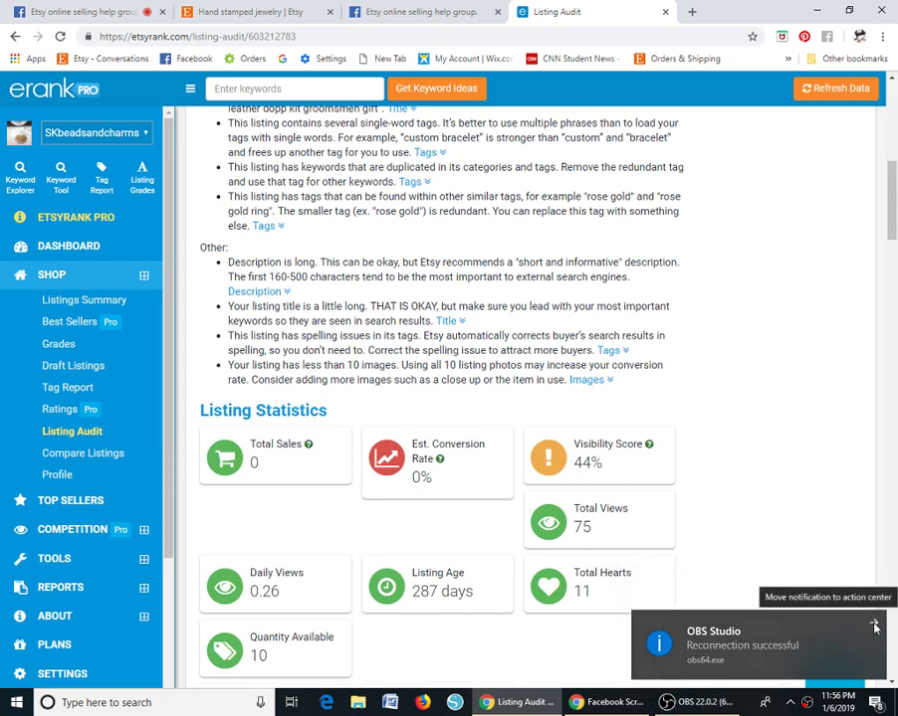
left_click(870, 625)
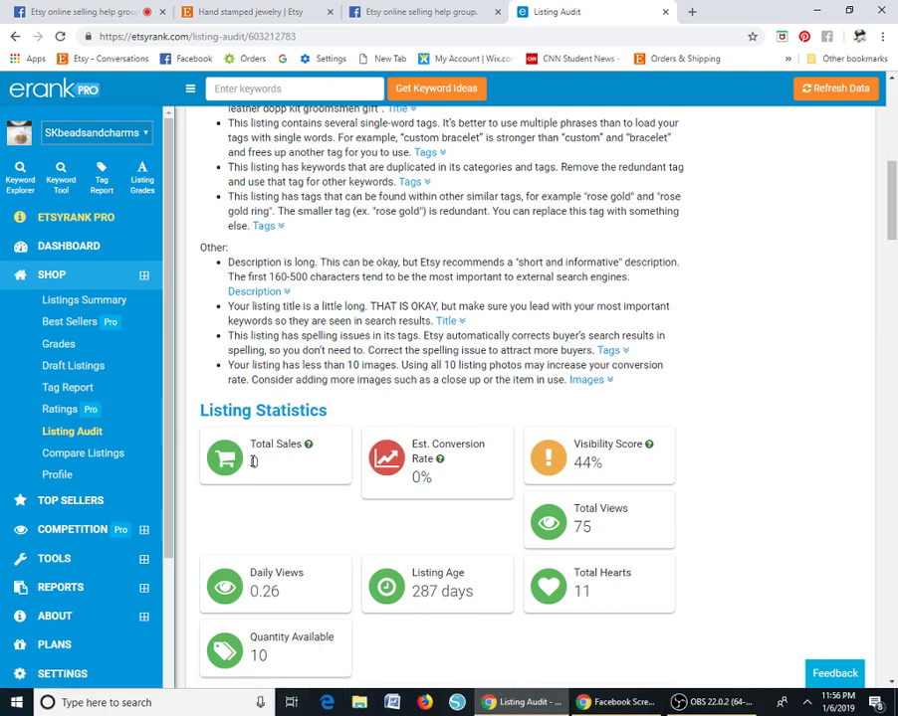
left_click_drag(894, 249, 859, 312)
scroll(859, 312, "down", 4)
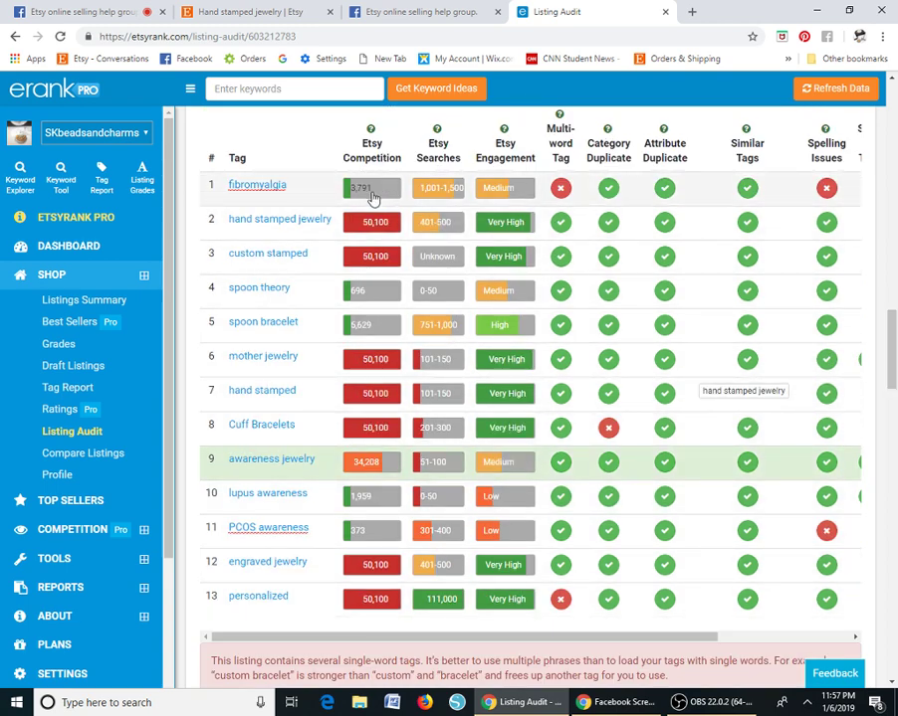
scroll(478, 316, "up", 5)
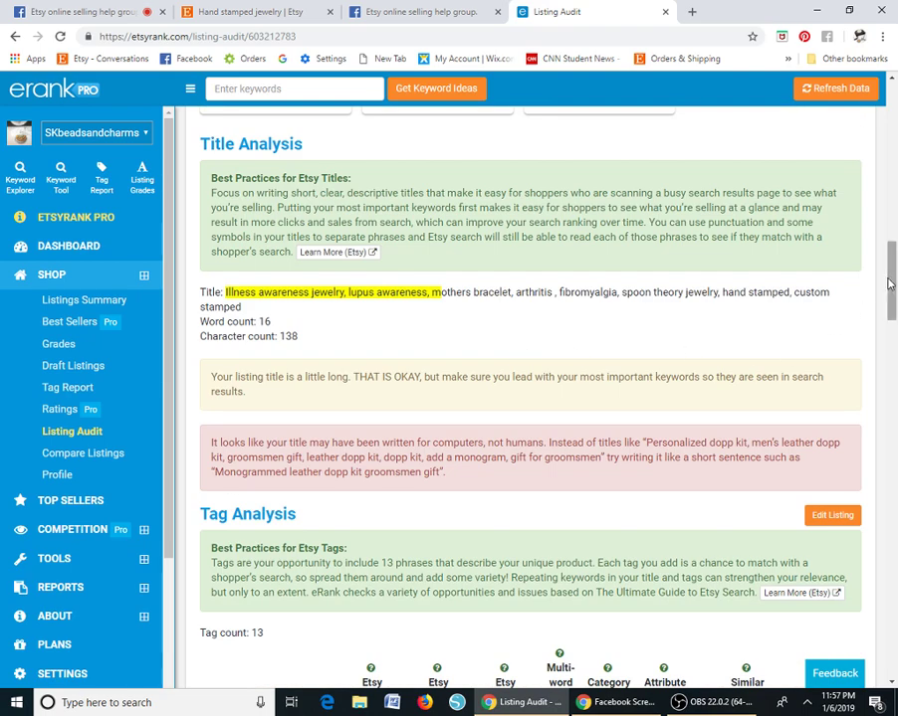
left_click_drag(894, 280, 856, 329)
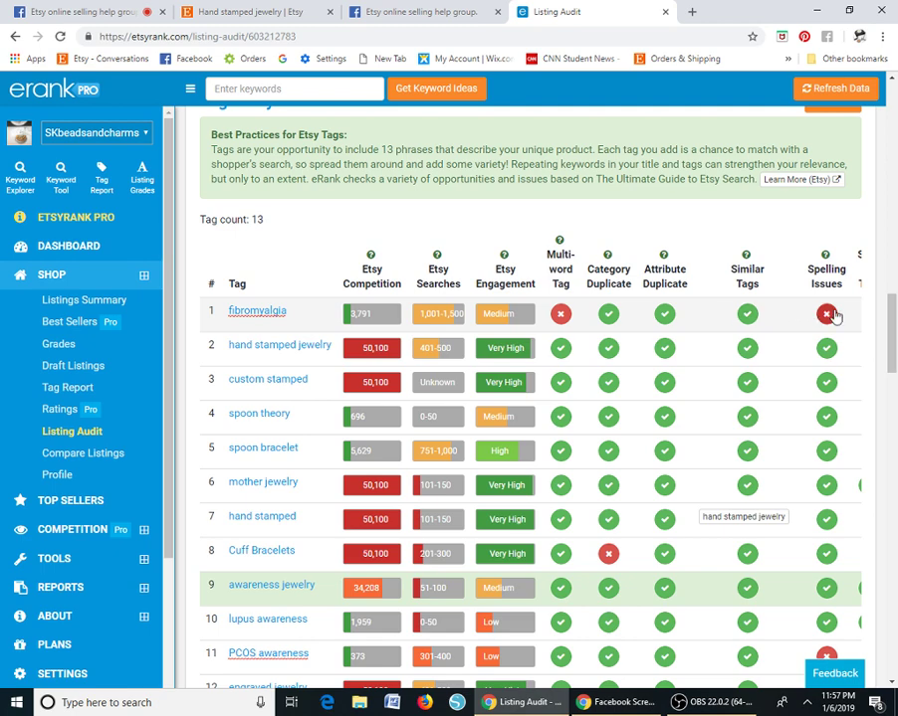
Open the keyword report for the "fibromyalgia" tag and review its search statistics and related tags
right_click(255, 311)
left_click(239, 315)
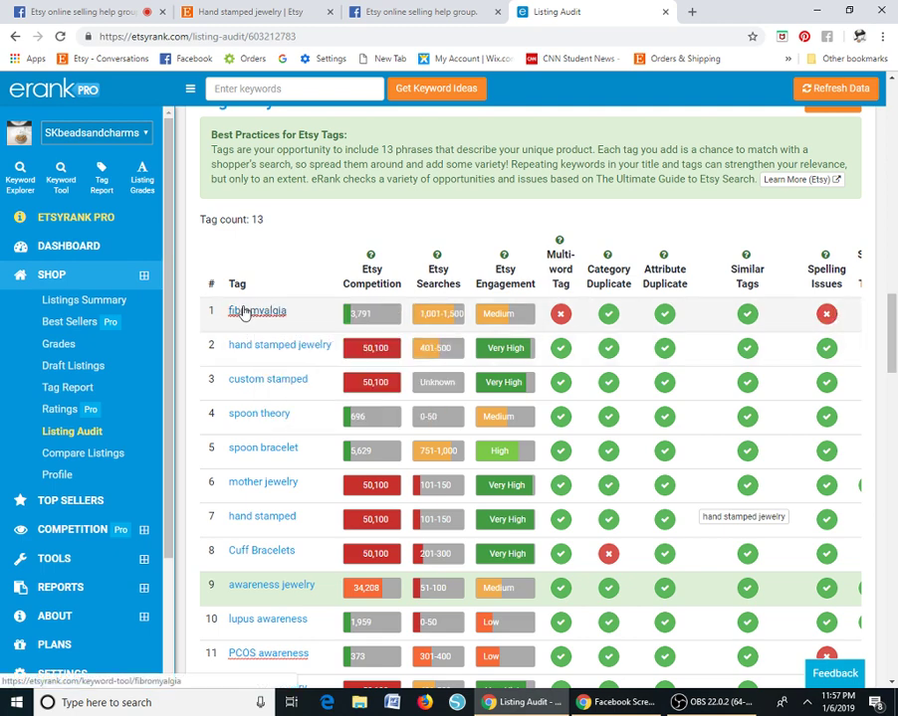
left_click(240, 313)
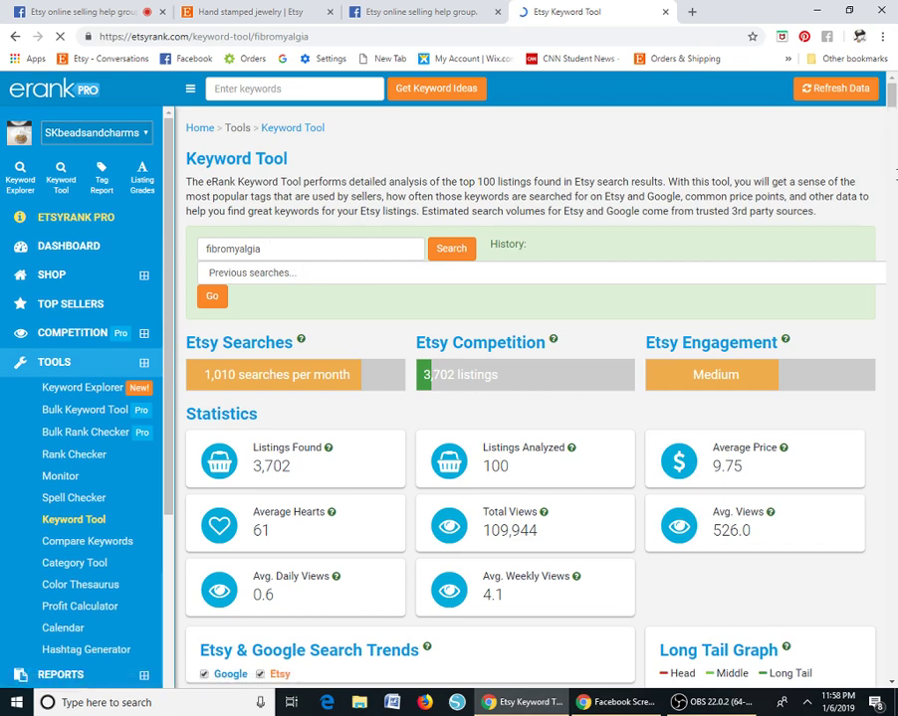
scroll(875, 179, "down", 10)
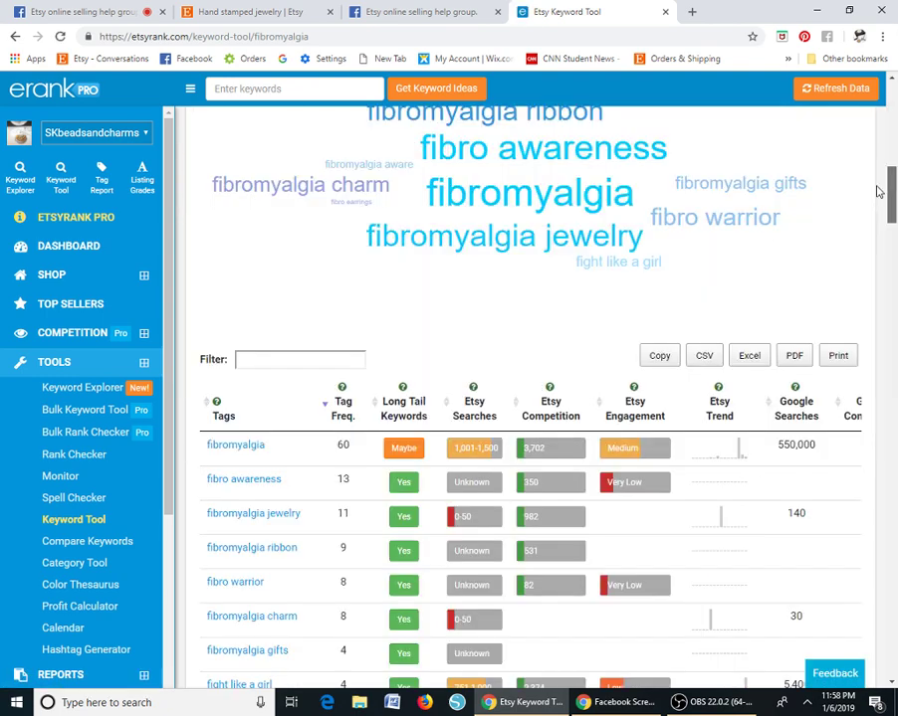
scroll(878, 191, "up", 8)
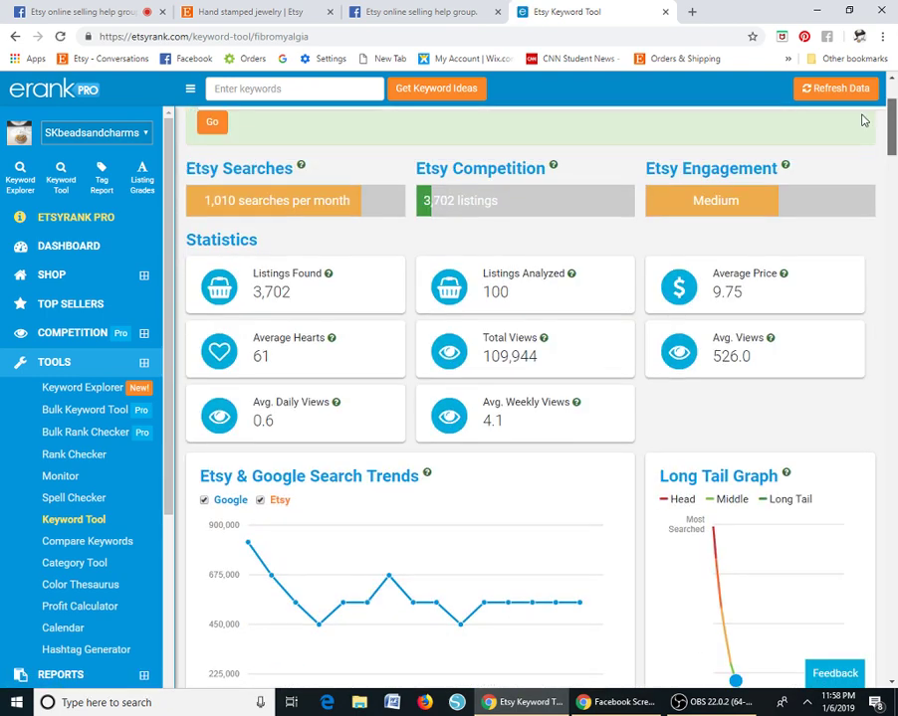
scroll(863, 121, "up", 1)
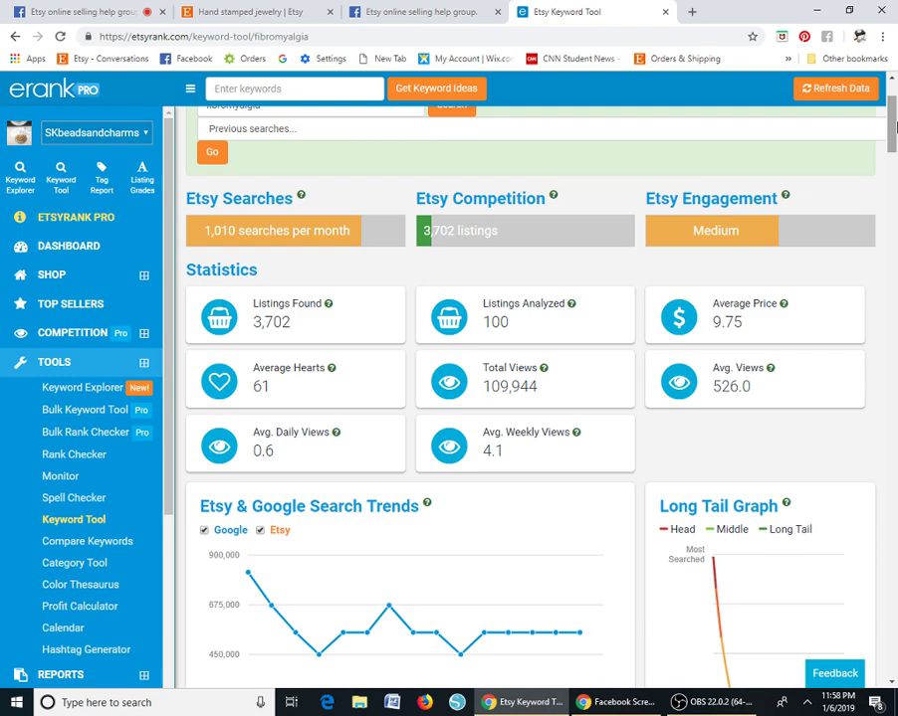
scroll(894, 126, "up", 3)
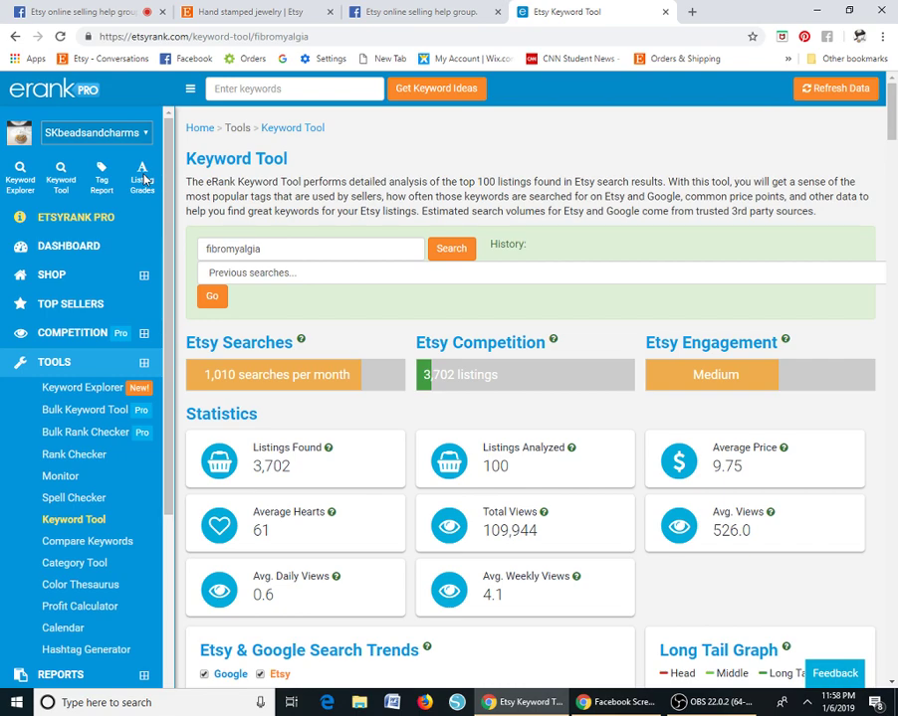
Return to the Listing Grades page, sort the table with the lowest SEO grades first, and skim the poorly graded listings
left_click(142, 173)
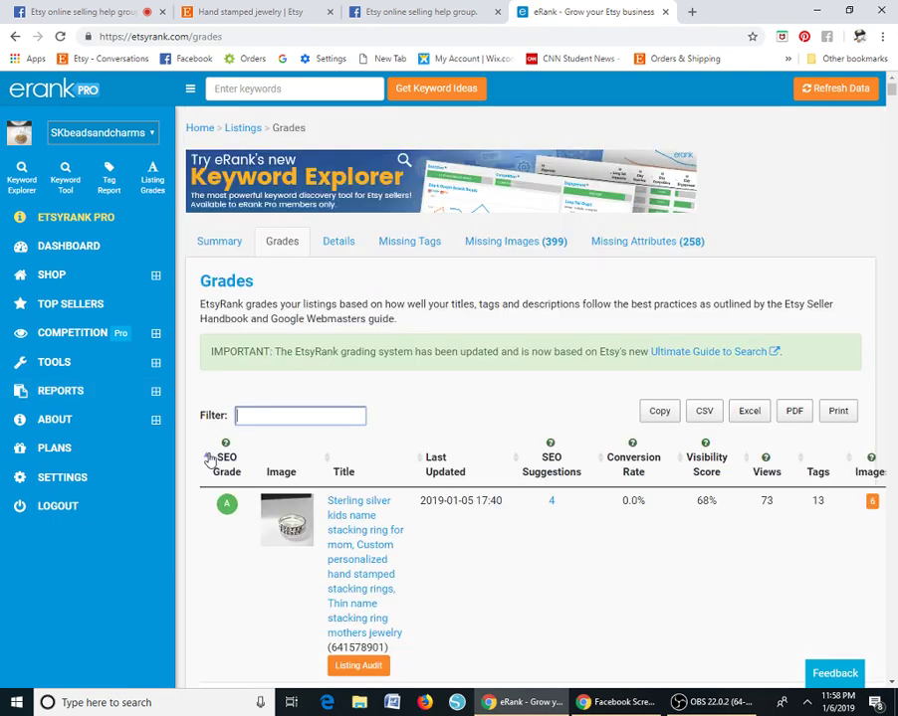
left_click(210, 459)
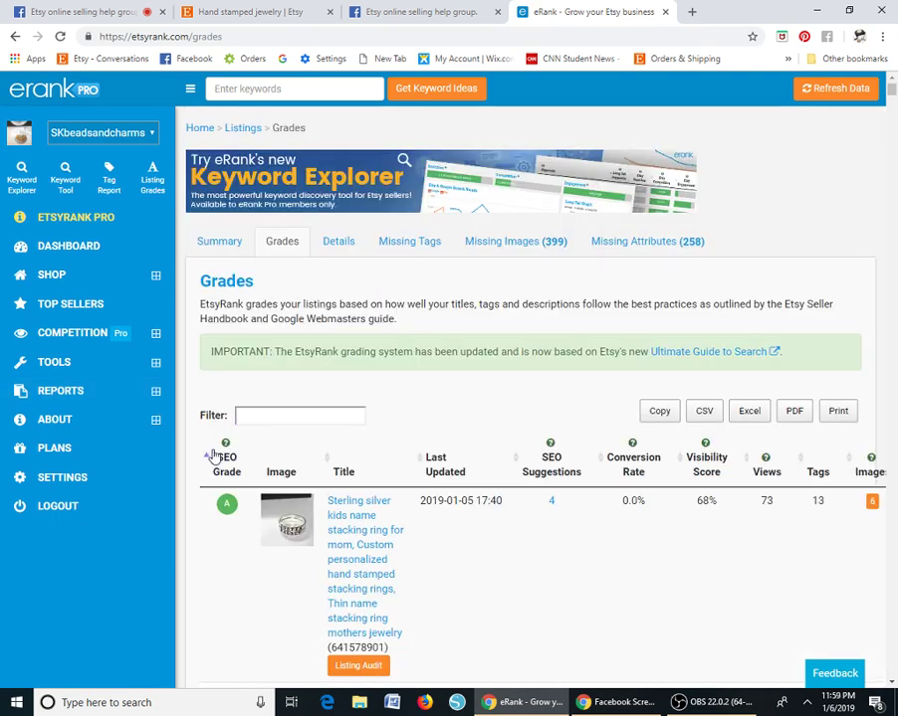
left_click(212, 457)
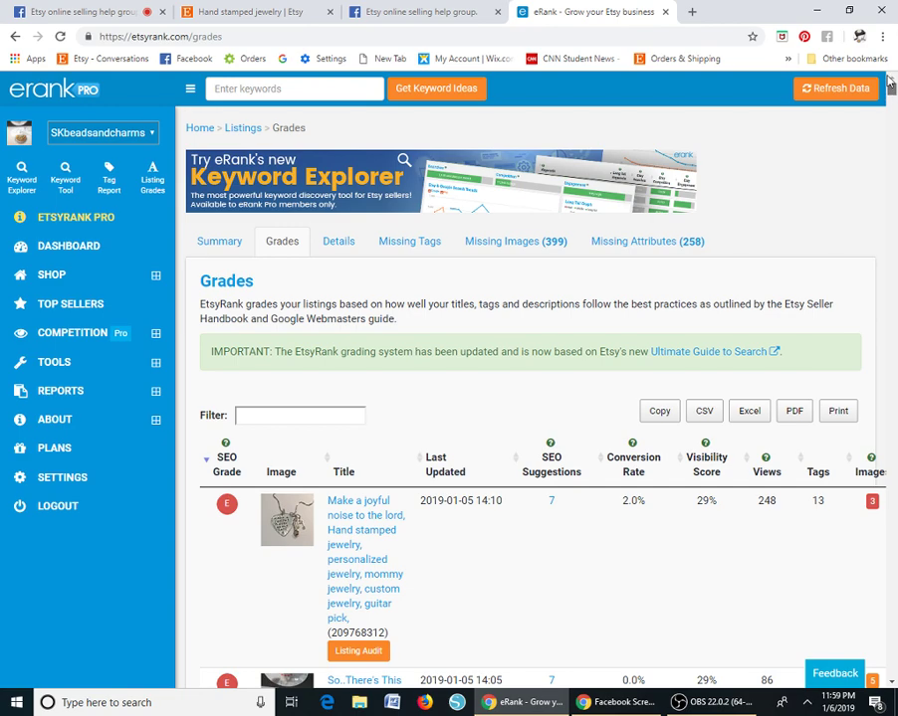
left_click_drag(888, 115, 888, 120)
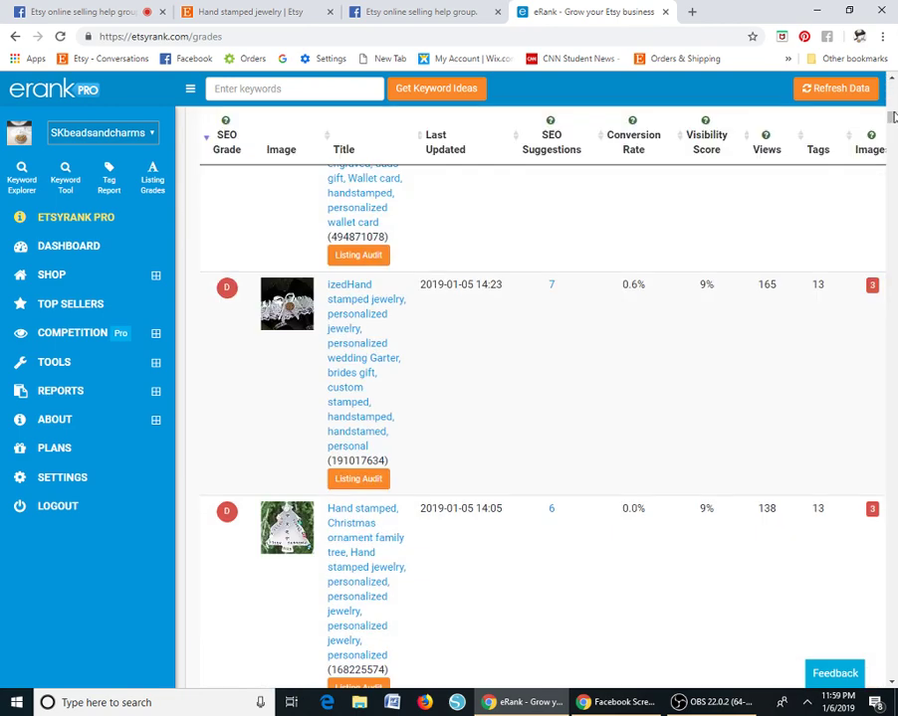
left_click_drag(893, 126, 887, 70)
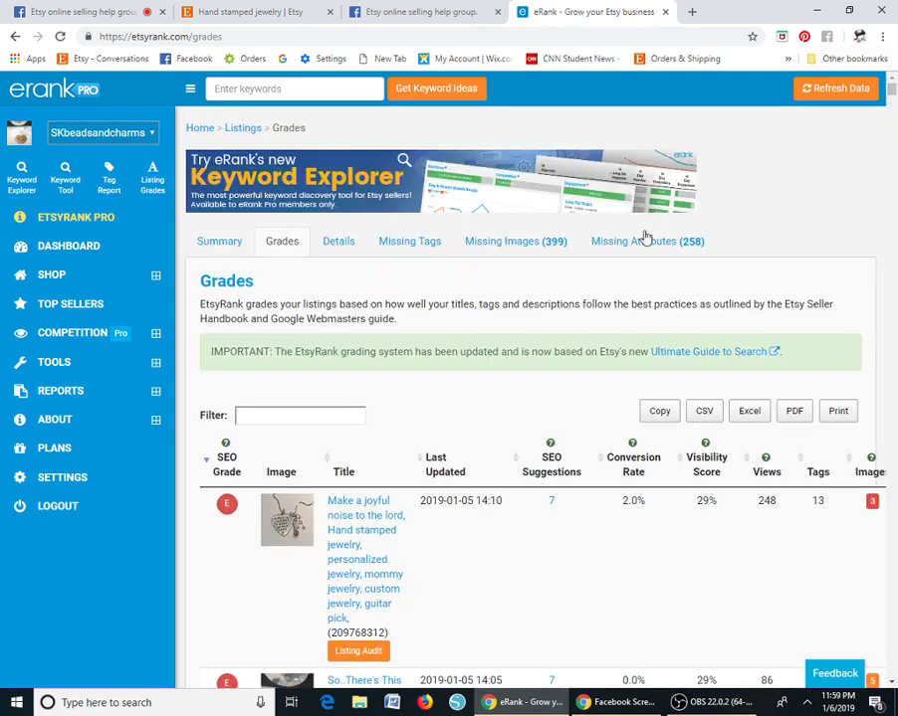
Open the listing audit of the E-graded "Make a joyful noise to the lord" listing and review its title and tag analysis
left_click(356, 540)
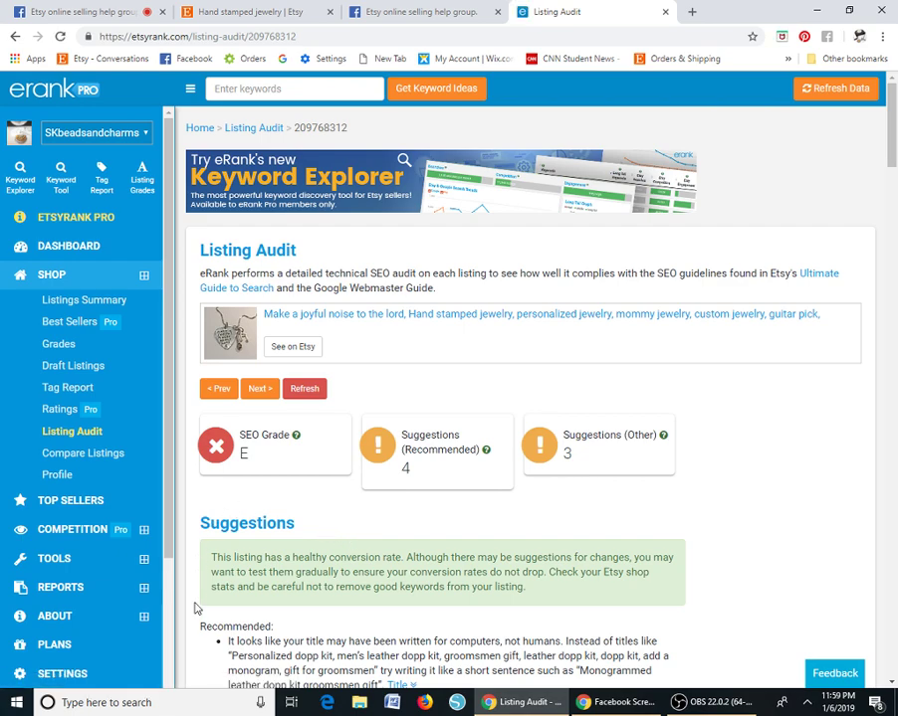
mouse_move(527, 701)
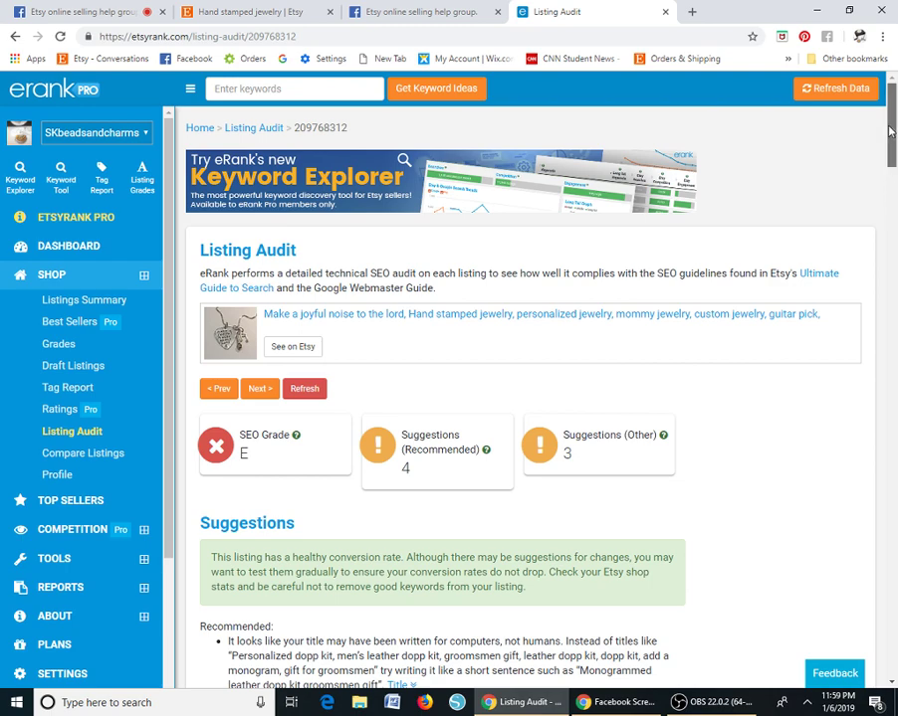
left_click_drag(892, 132, 845, 309)
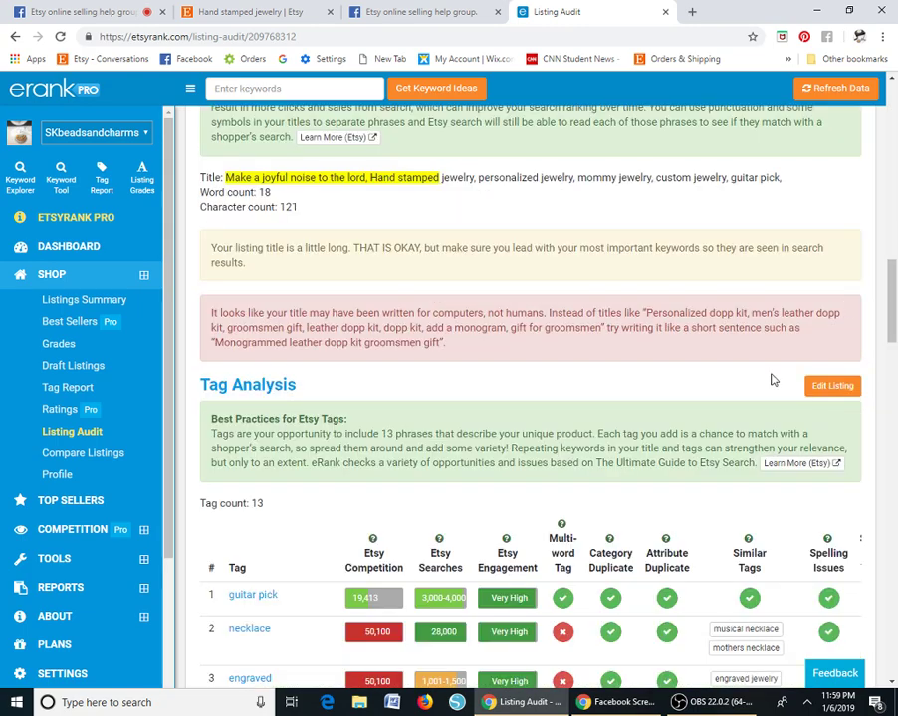
Try to open the "Make a joyful noise to the lord" listing on Etsy from its audit and start editing it
left_click(818, 393)
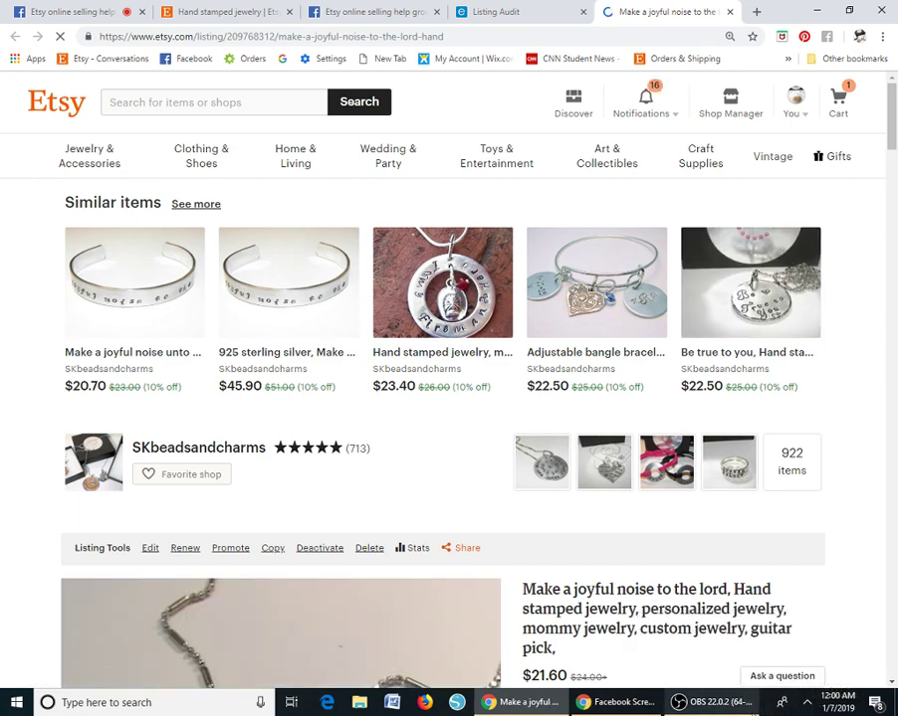
mouse_move(712, 702)
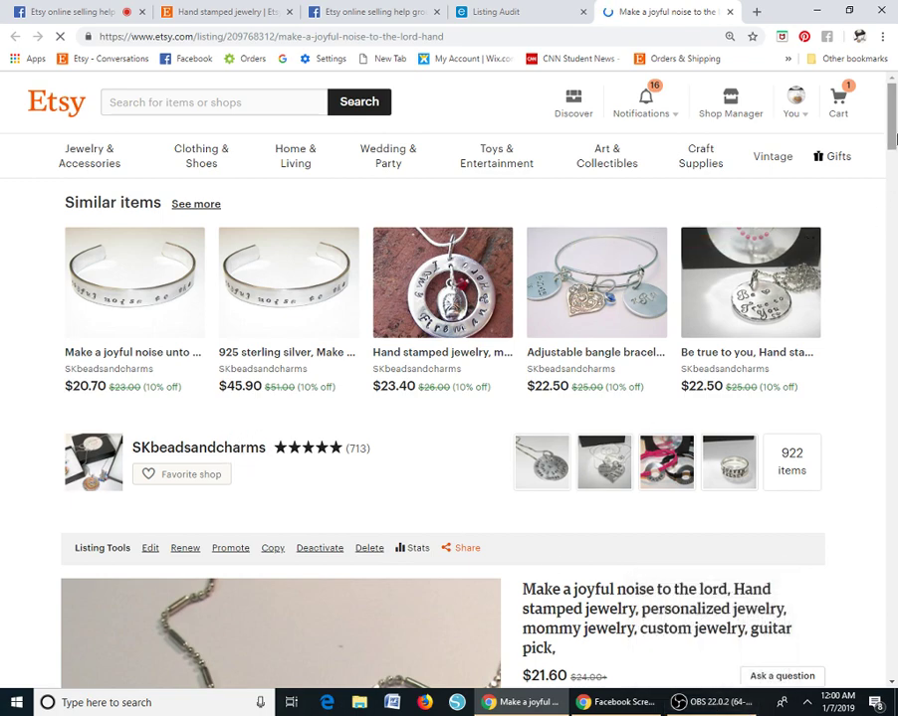
left_click(895, 194)
scroll(895, 194, "up", 2)
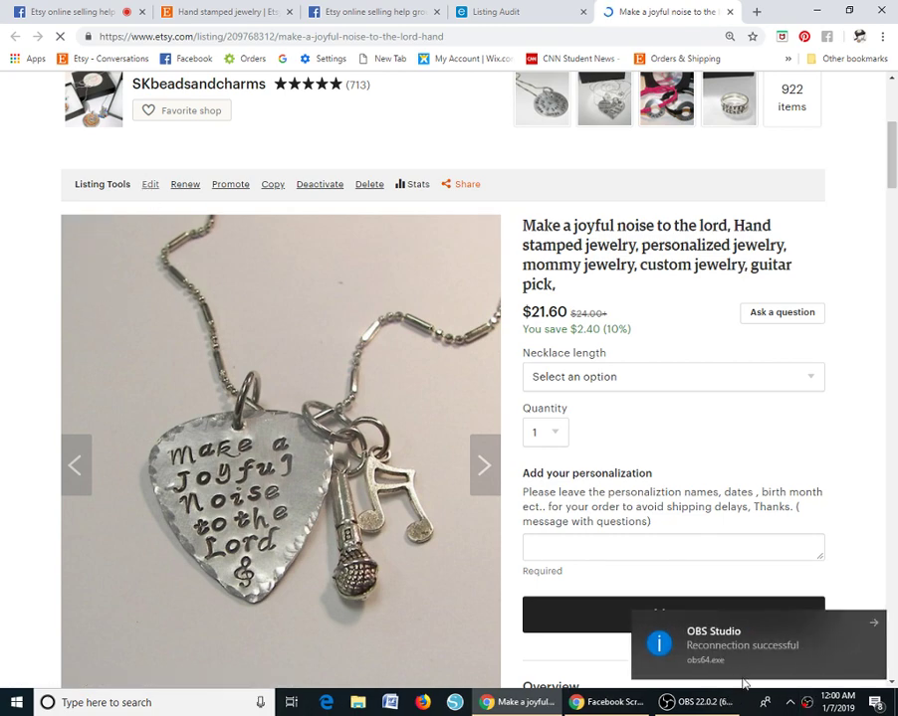
left_click(873, 625)
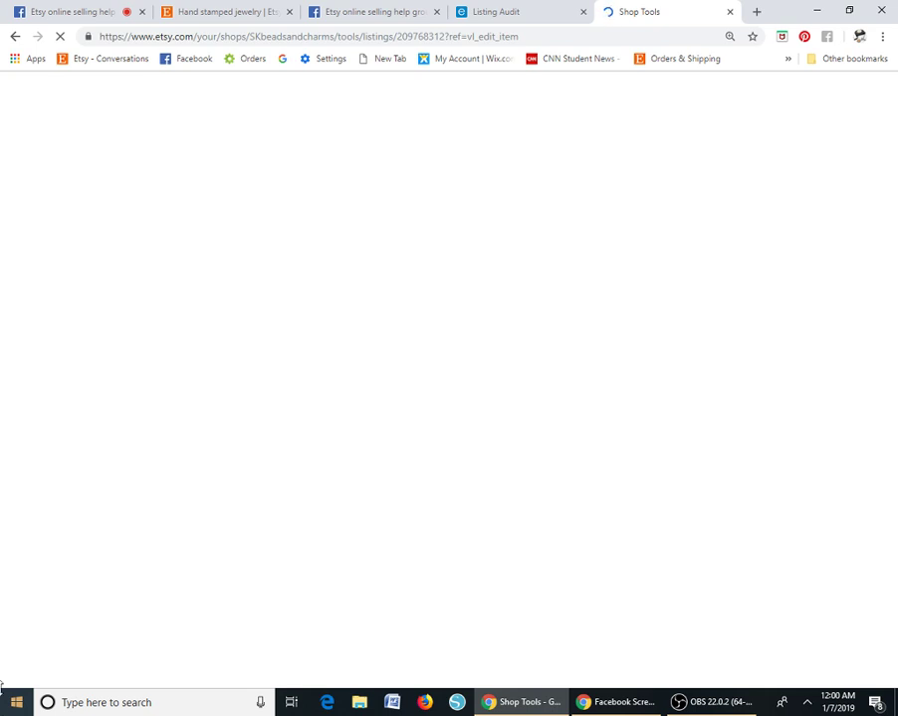
Close the hand stamped jewelry search page, and check the streaming connection in OBS Studio before returning to the browser
left_click(288, 12)
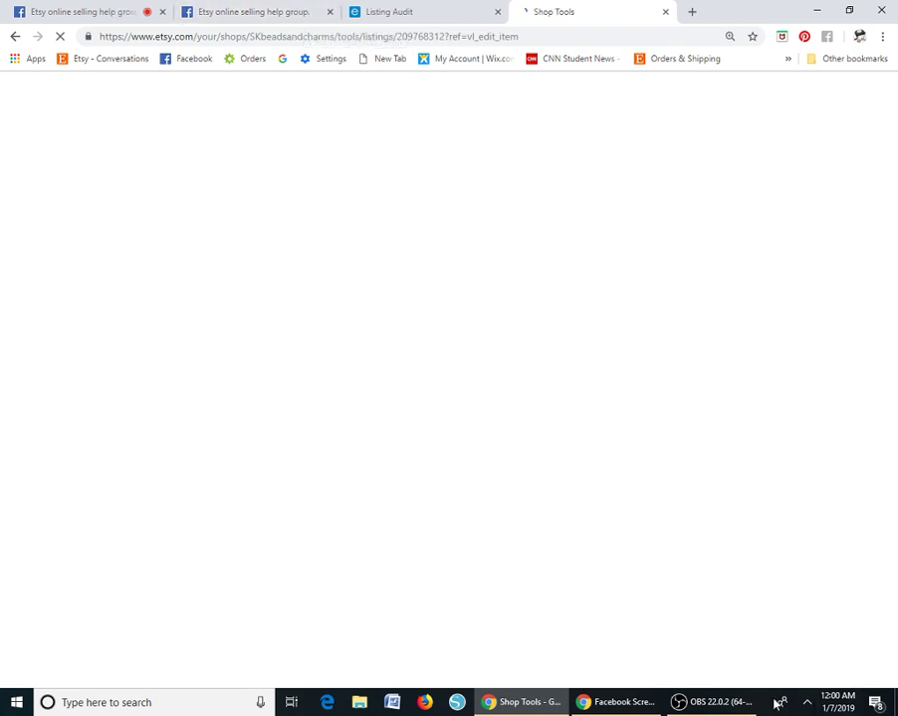
mouse_move(677, 709)
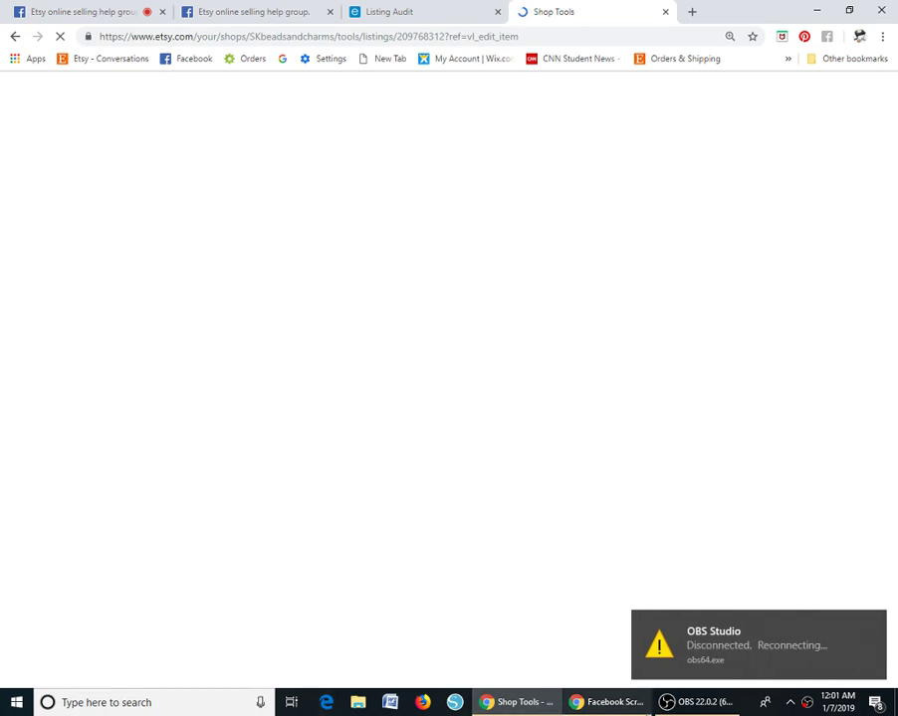
left_click(682, 709)
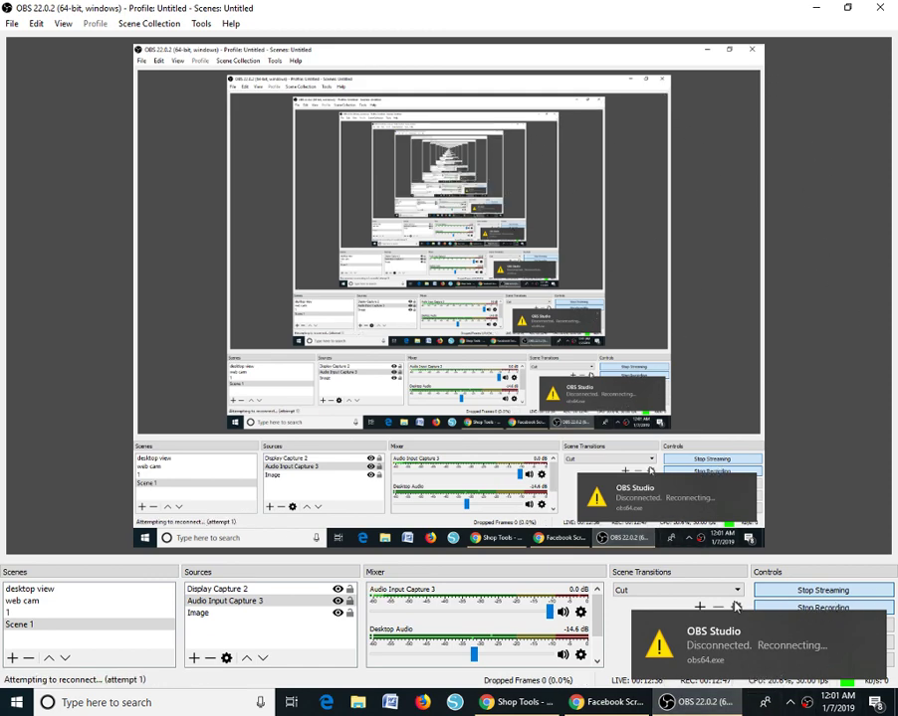
left_click(874, 629)
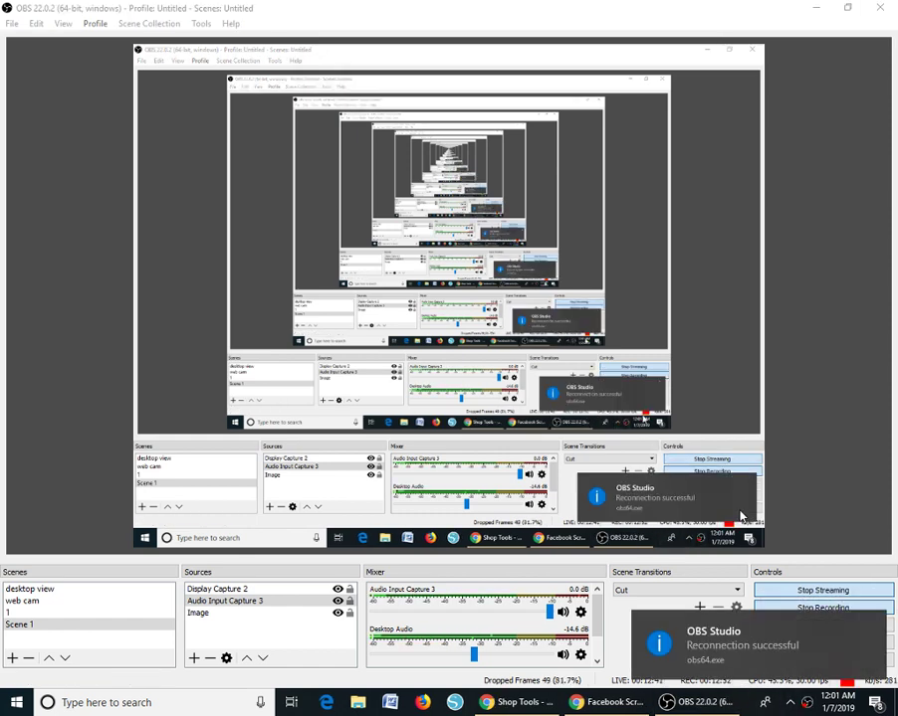
left_click(880, 625)
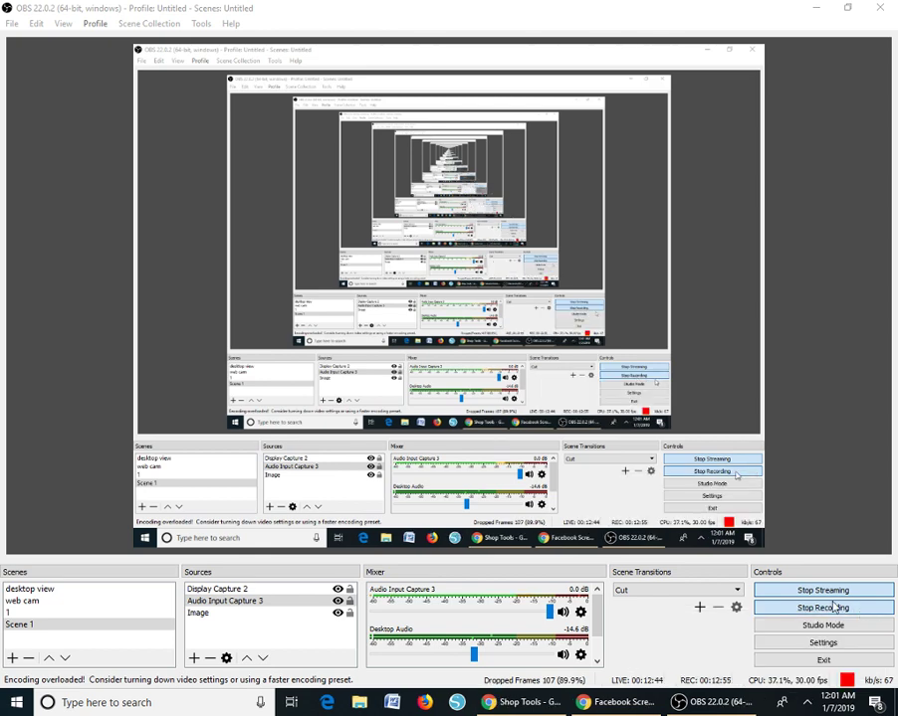
left_click(816, 8)
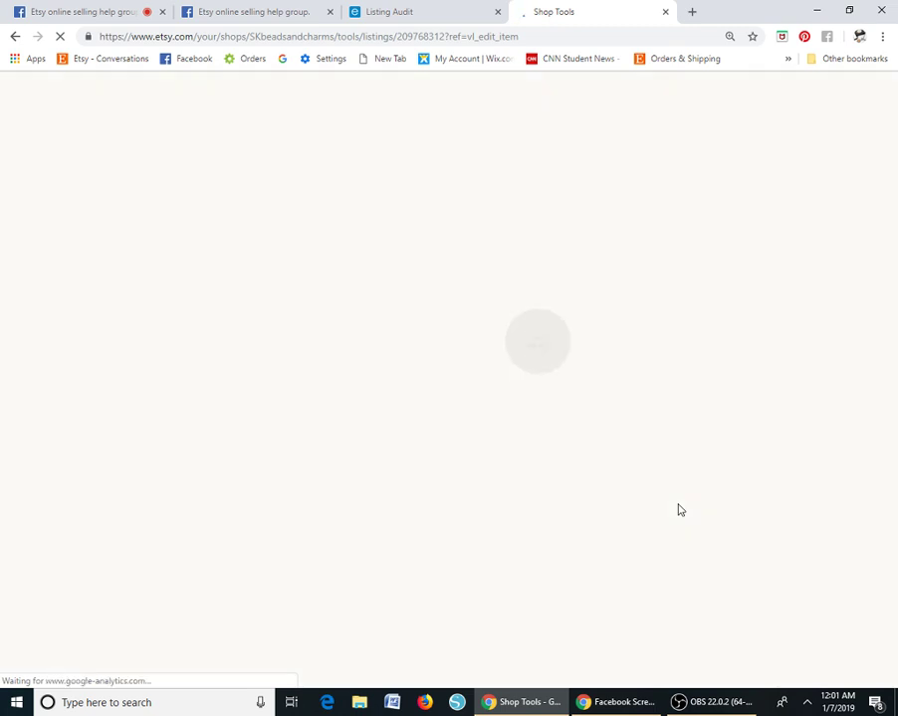
Close the stalled Shop Tools page, reopen the joyful noise listing on Etsy from its audit, and open it for editing
left_click(666, 12)
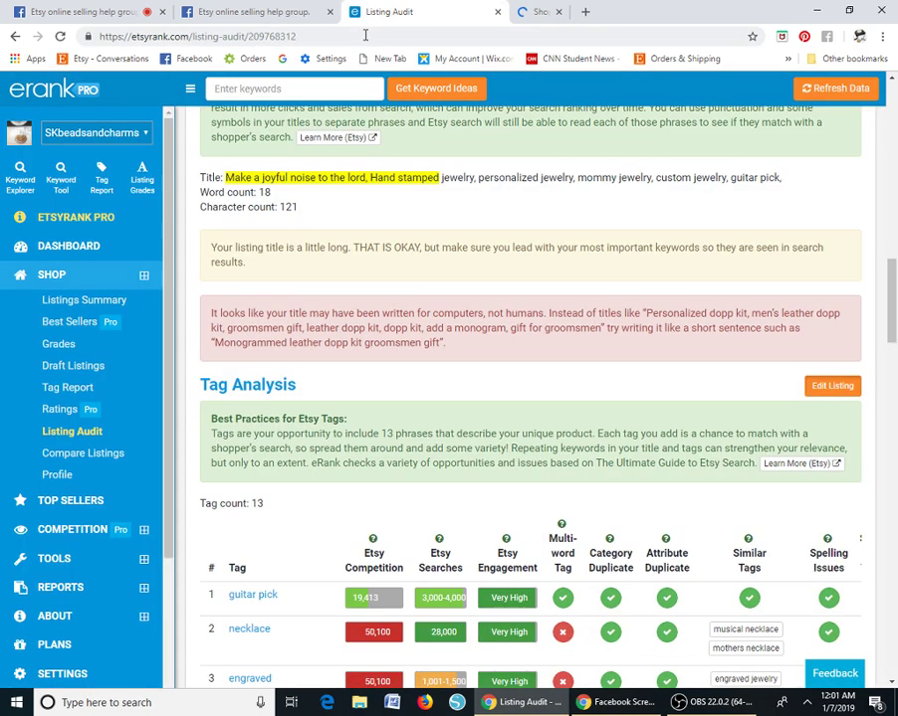
left_click(828, 387)
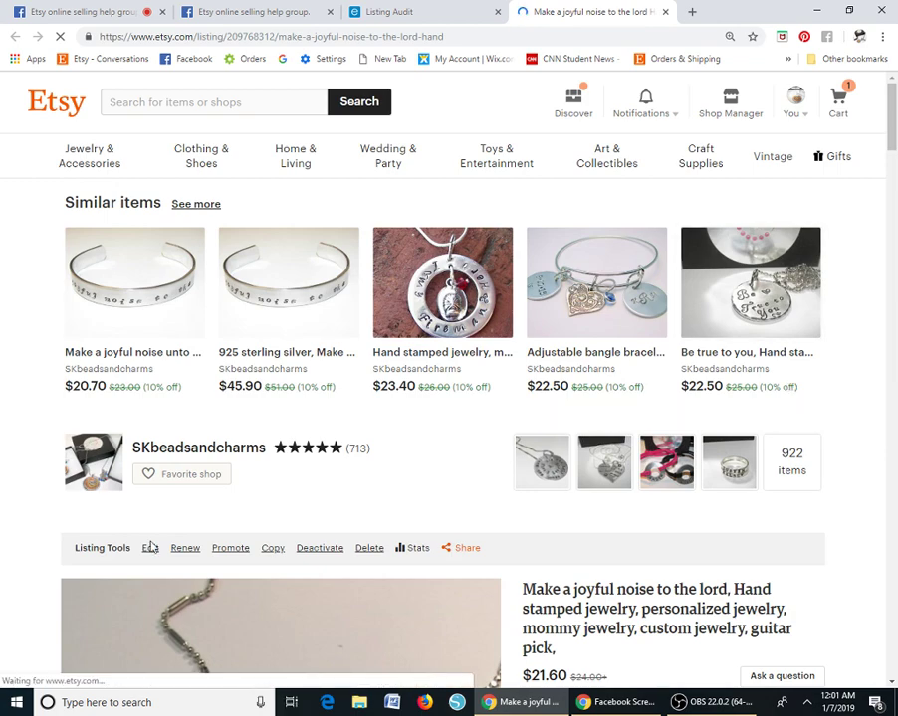
left_click(149, 548)
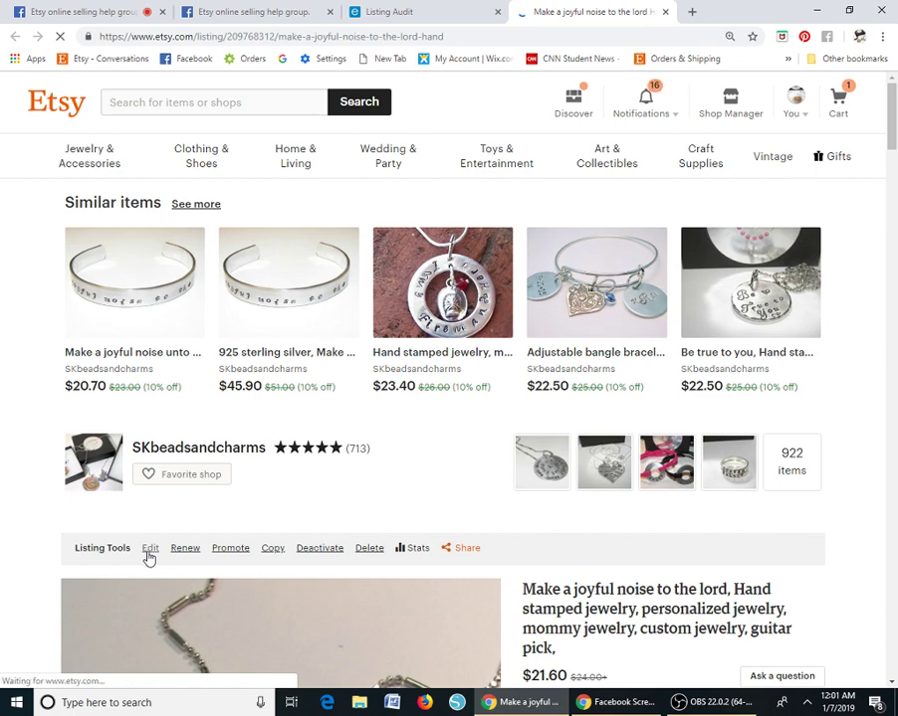
left_click_drag(893, 134, 177, 366)
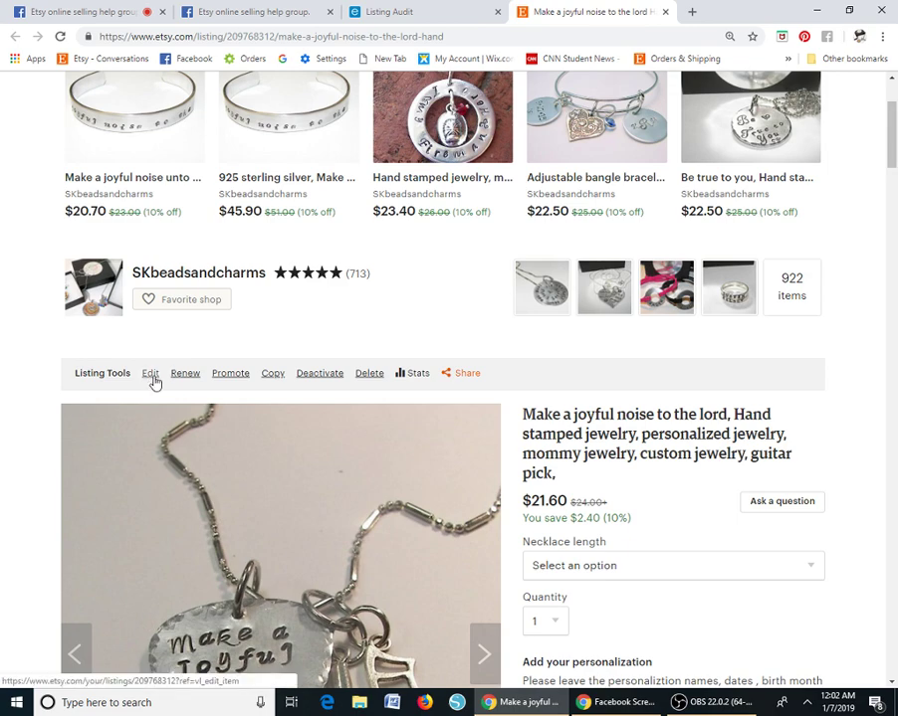
left_click(151, 375)
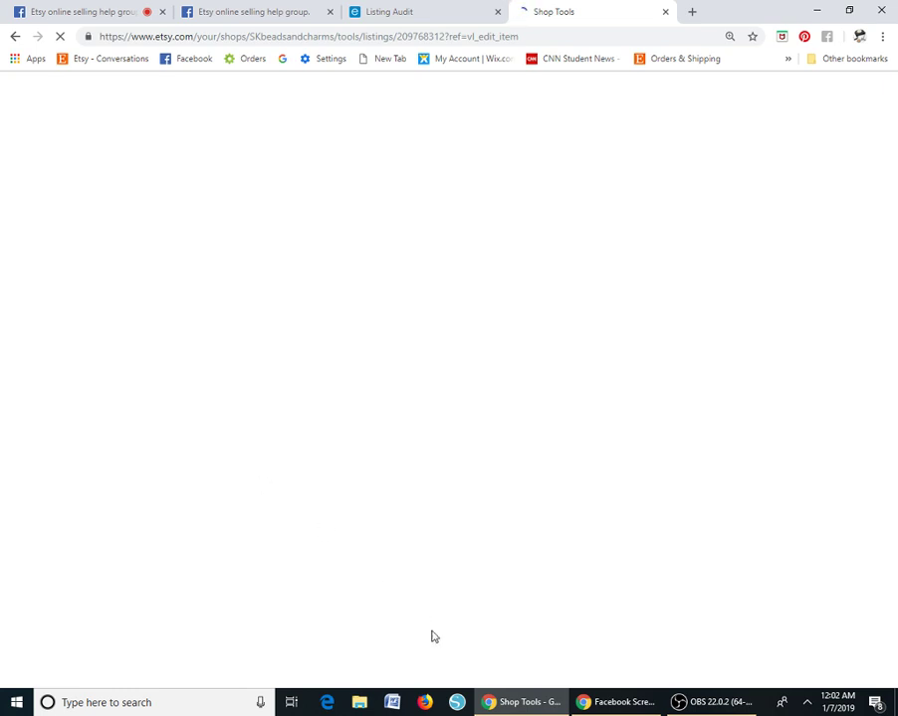
right_click(710, 709)
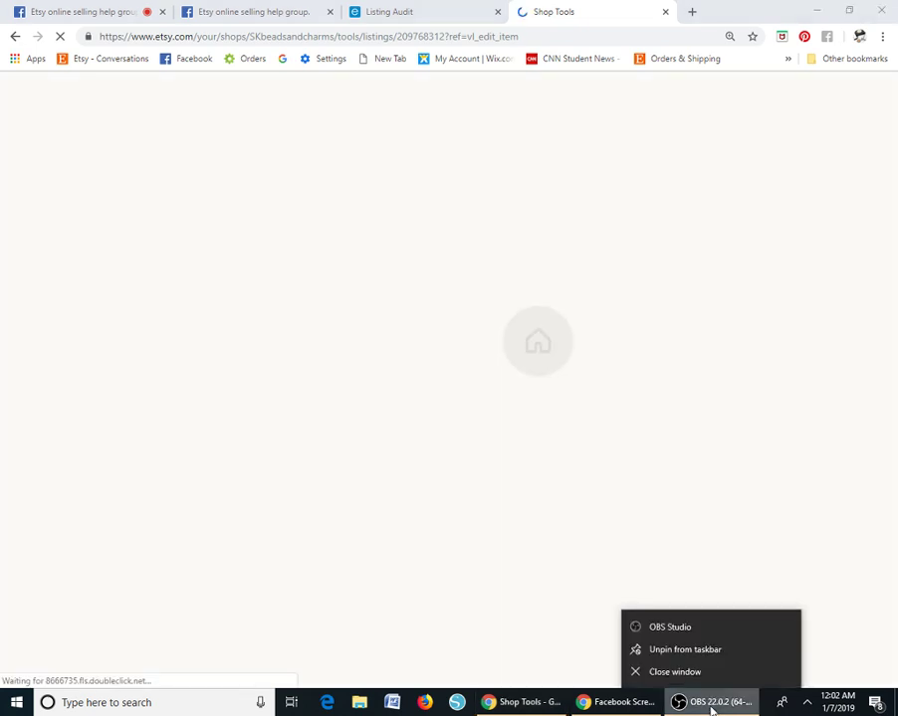
left_click(675, 672)
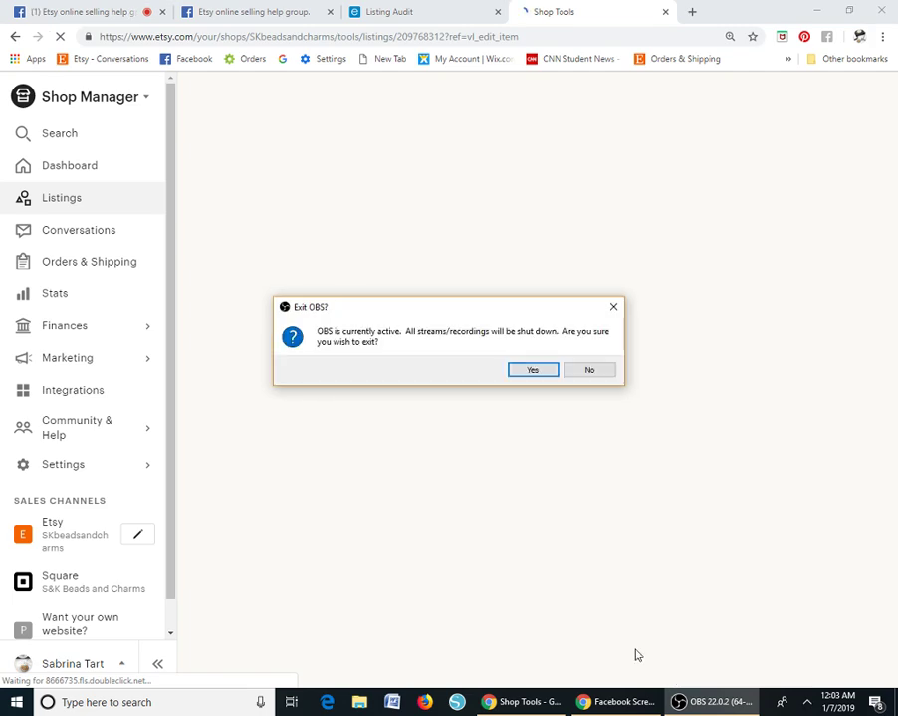
left_click(587, 371)
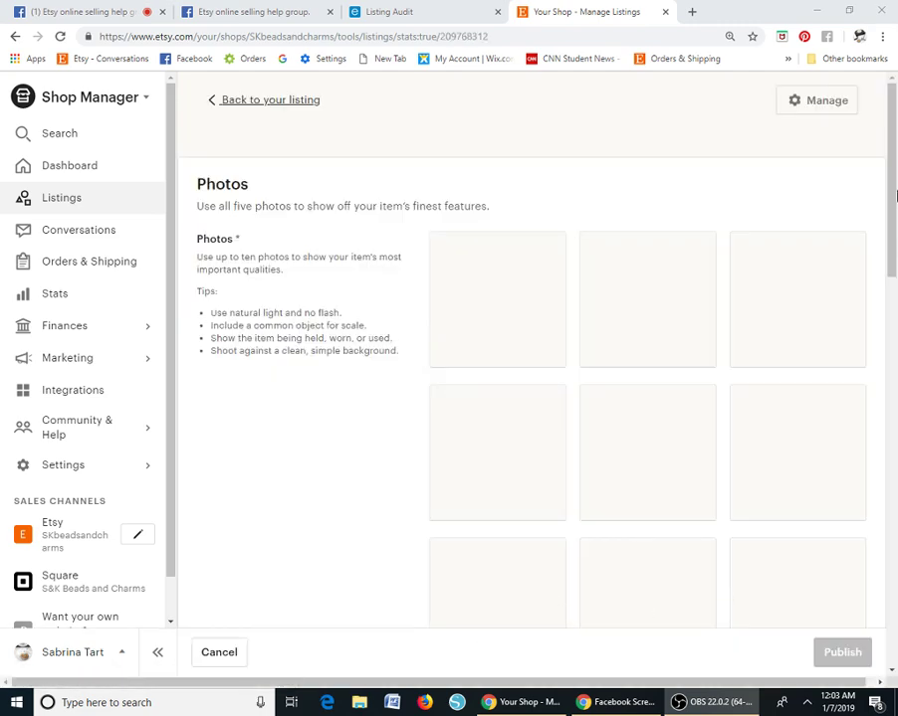
Choose Aluminum as the listing's only material, clearing the Brass selection made along the way
left_click_drag(891, 132, 871, 239)
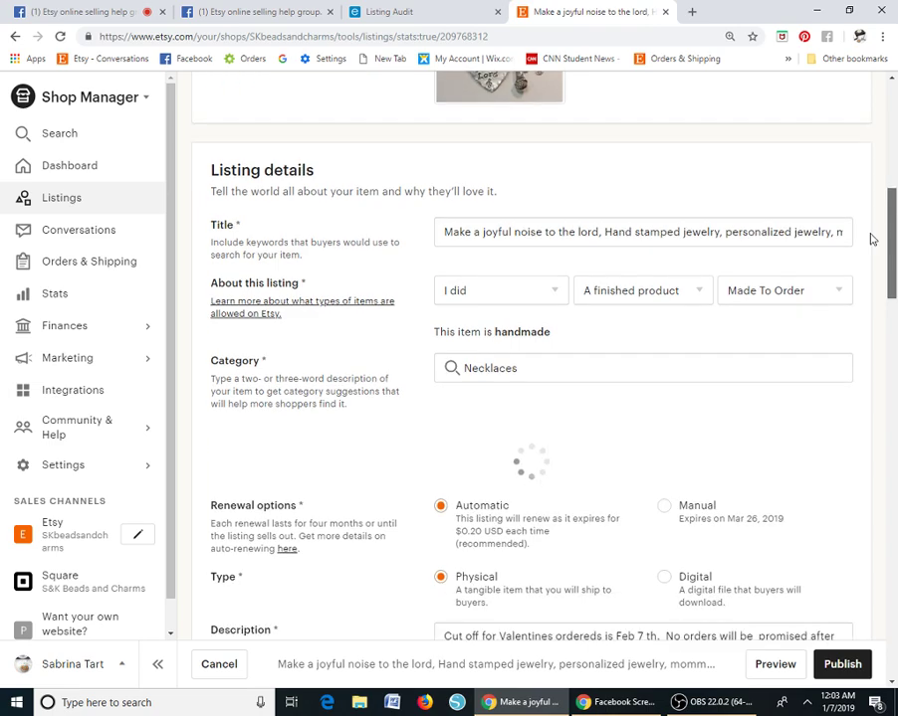
scroll(871, 243, "down", 4)
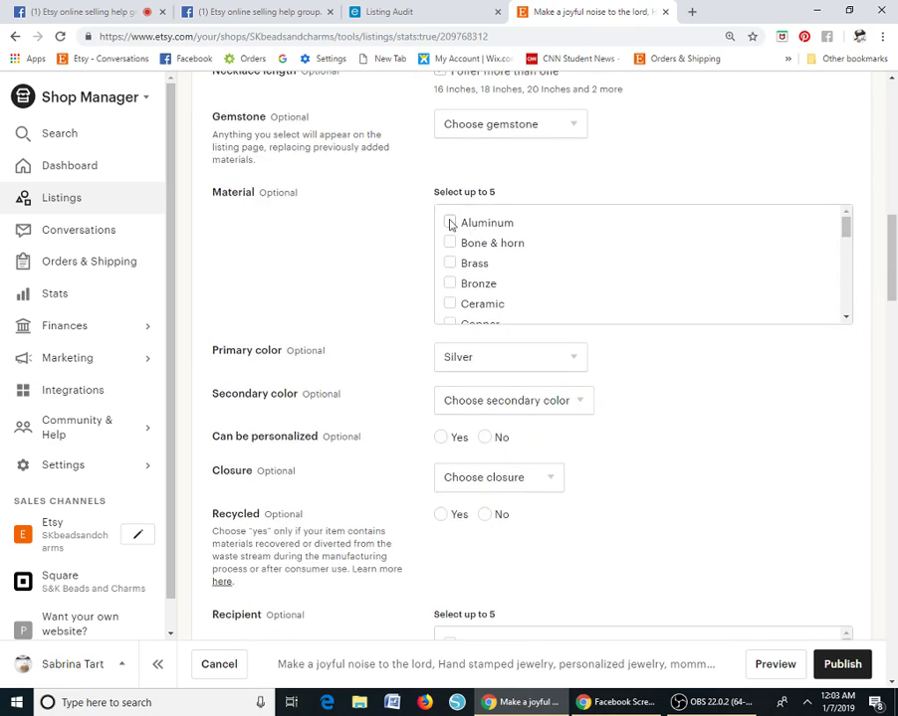
left_click(453, 224)
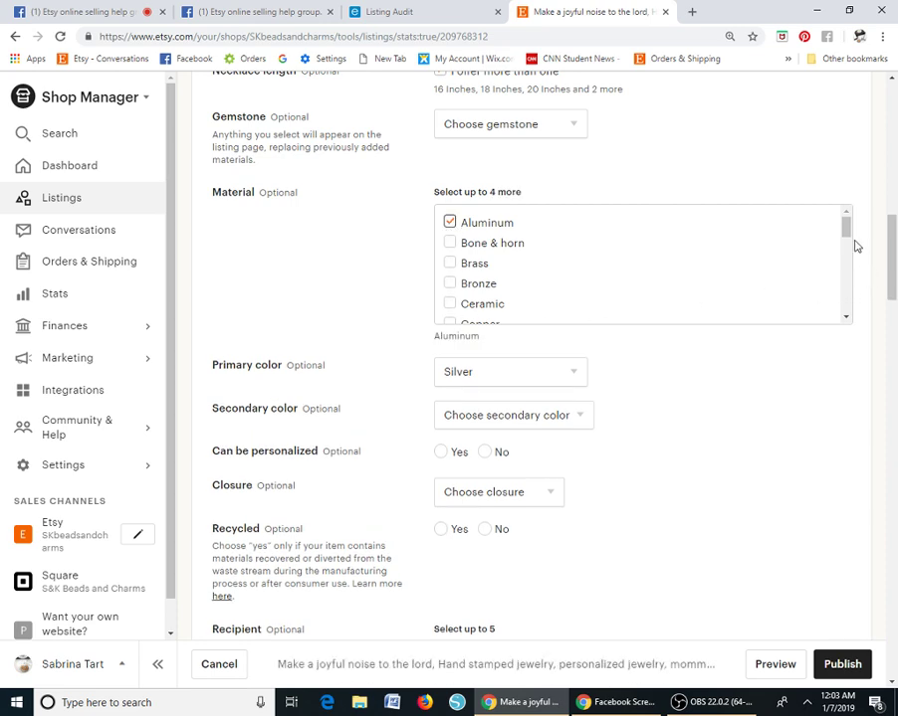
left_click(450, 265)
mouse_move(848, 239)
left_mouse_down()
mouse_move(845, 249)
mouse_move(846, 236)
left_mouse_up()
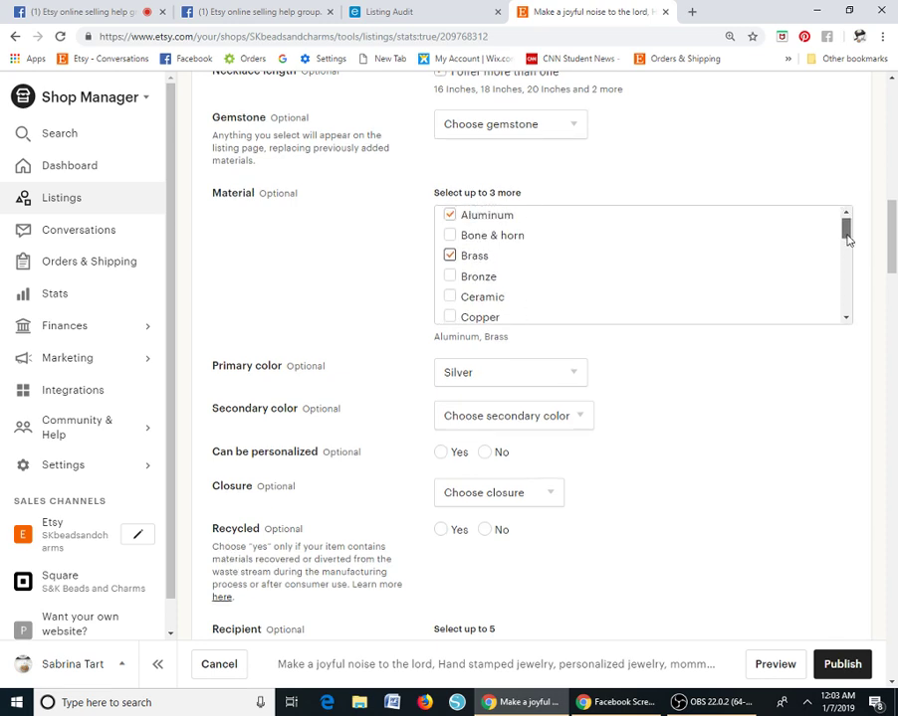
left_click(451, 257)
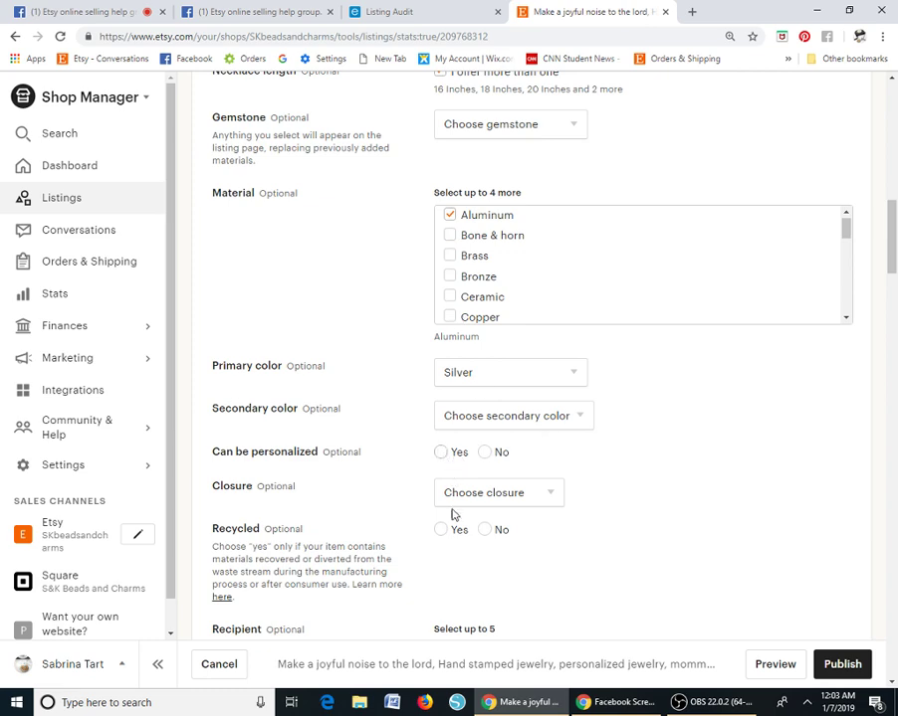
Mark the necklace as personalizable and set its closure to Lobster claw
left_click(441, 453)
left_click(547, 493)
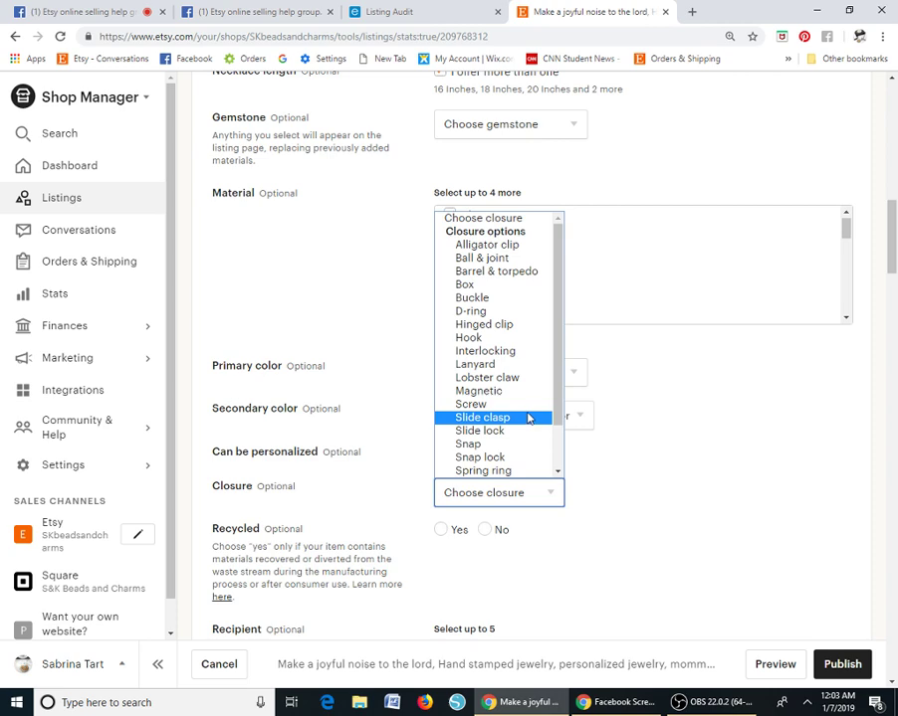
left_click_drag(557, 412, 561, 475)
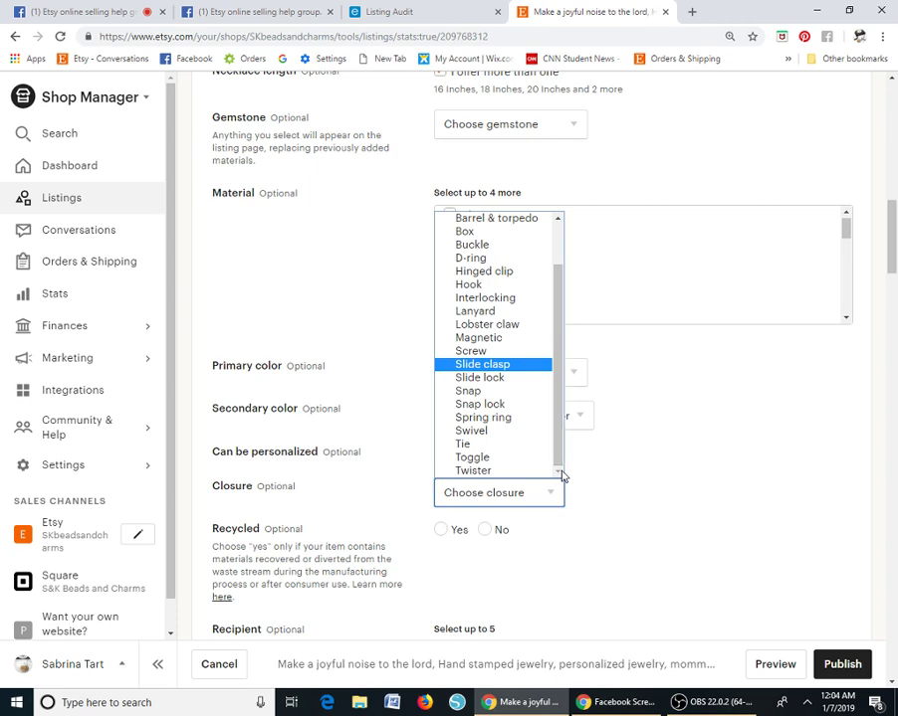
left_click(496, 330)
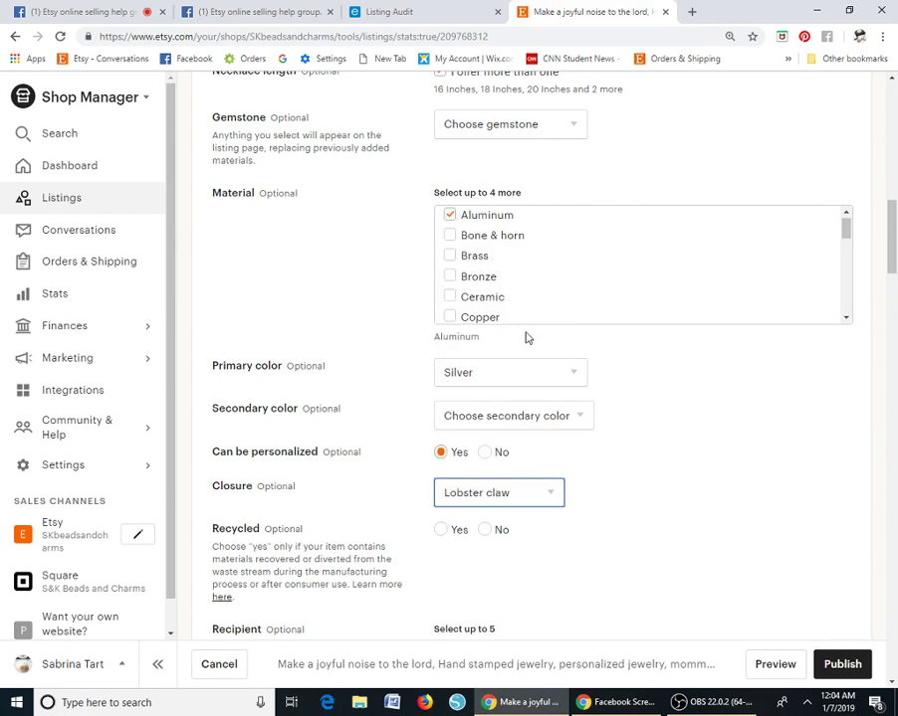
Select Women, Girls, Unisex adults and Unisex kids as the listing's recipients
scroll(894, 239, "up", 1)
left_click_drag(893, 238, 893, 301)
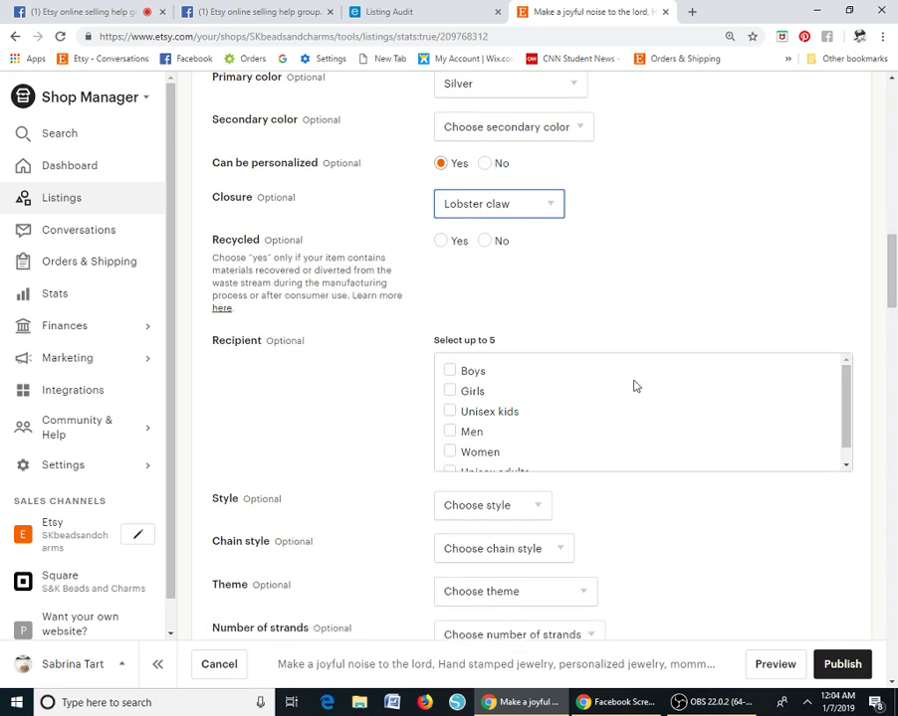
left_click(449, 451)
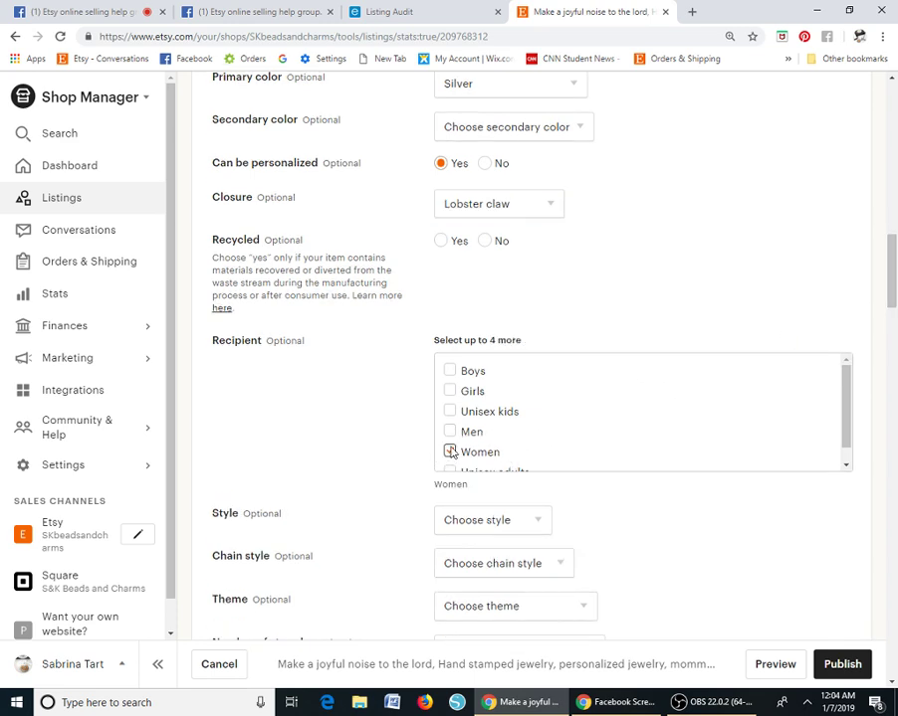
left_click(451, 392)
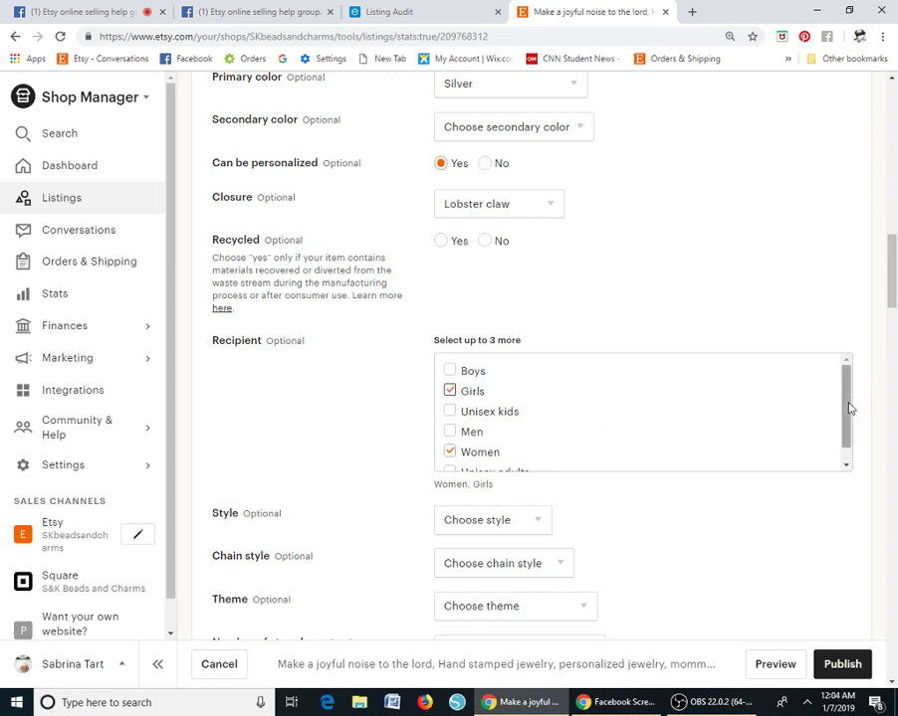
left_click_drag(848, 406, 847, 441)
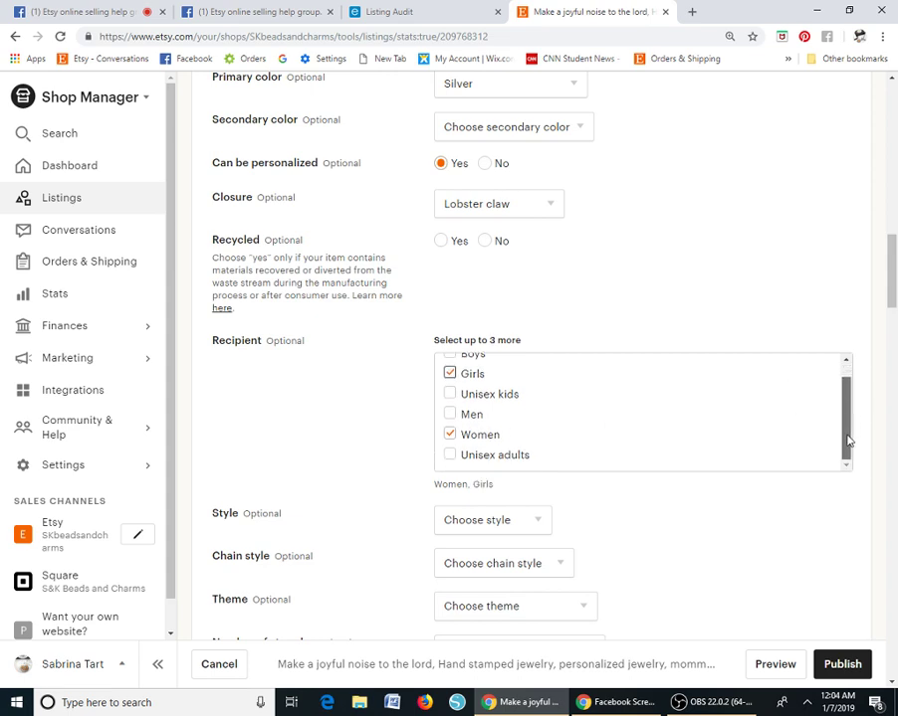
left_click(449, 456)
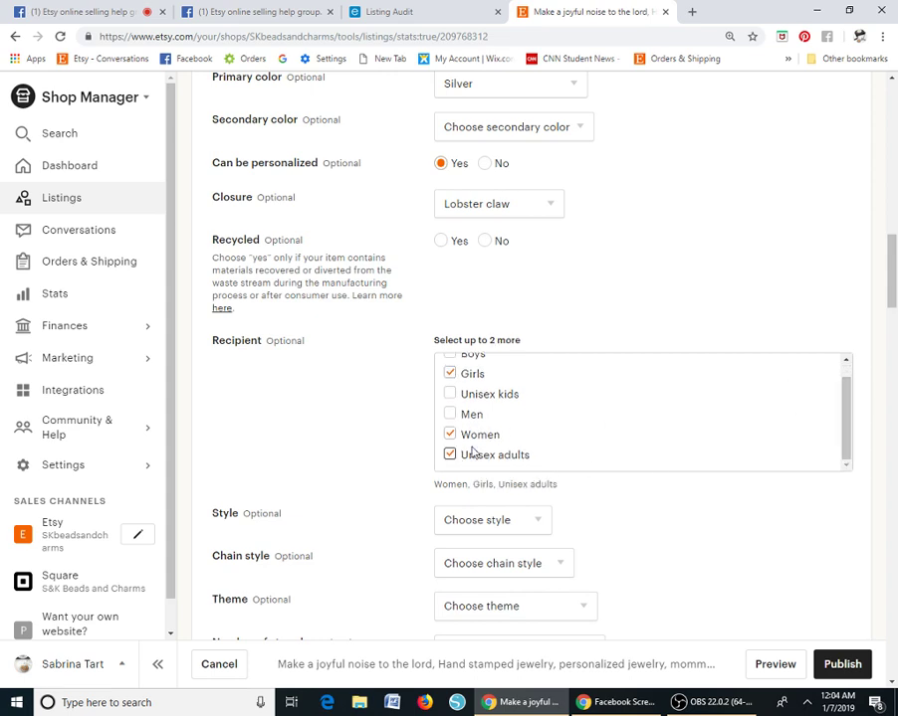
left_click(450, 394)
Fill in the listing attributes with Boho & hippie as style, Snake as chain style and Baptism as occasion
left_click_drag(892, 281, 893, 314)
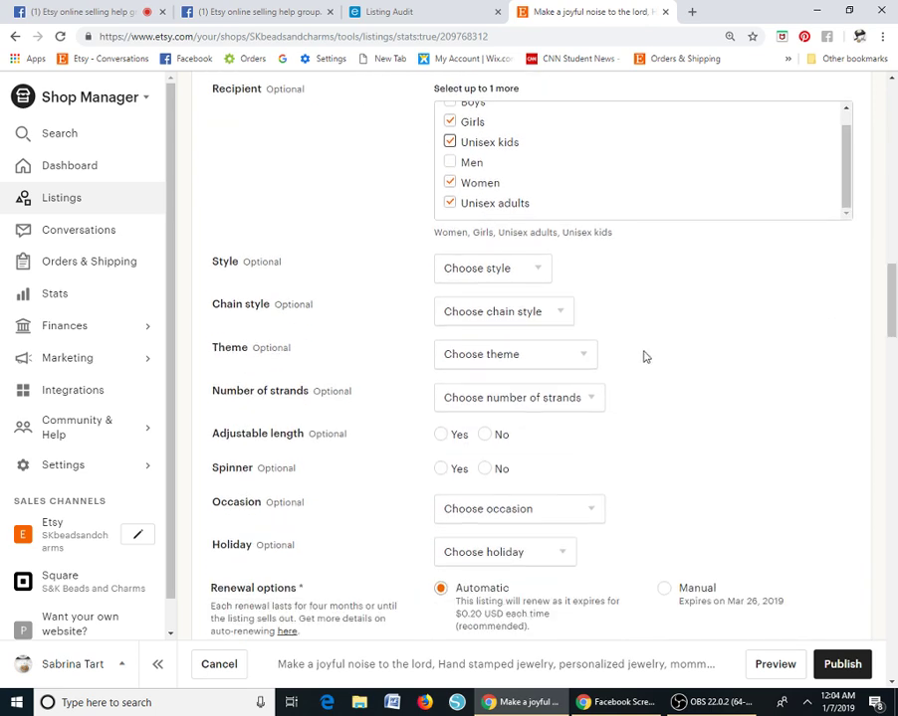
left_click(501, 271)
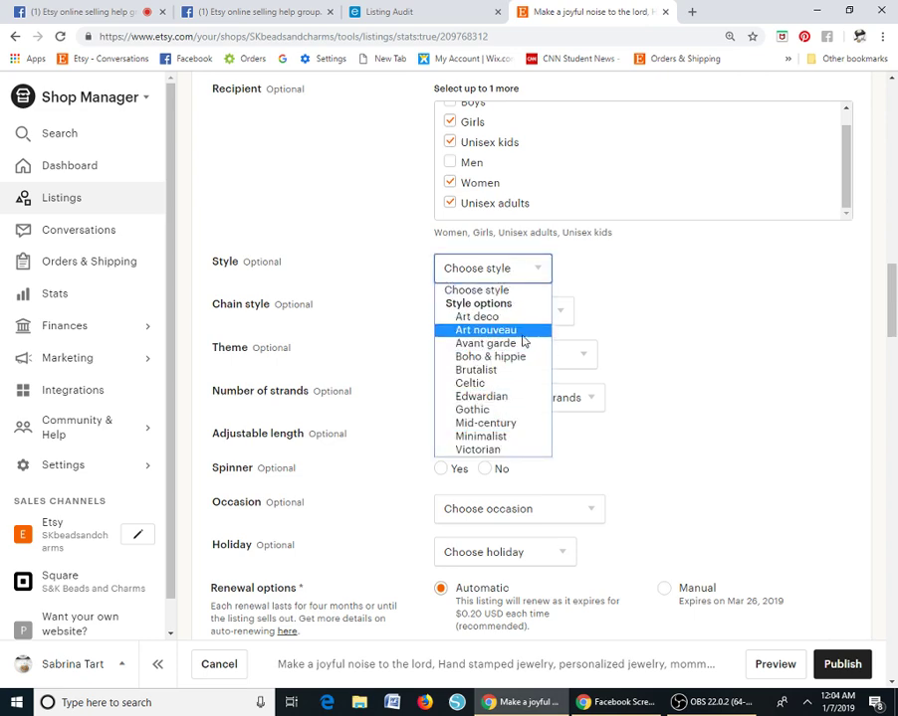
key("Return")
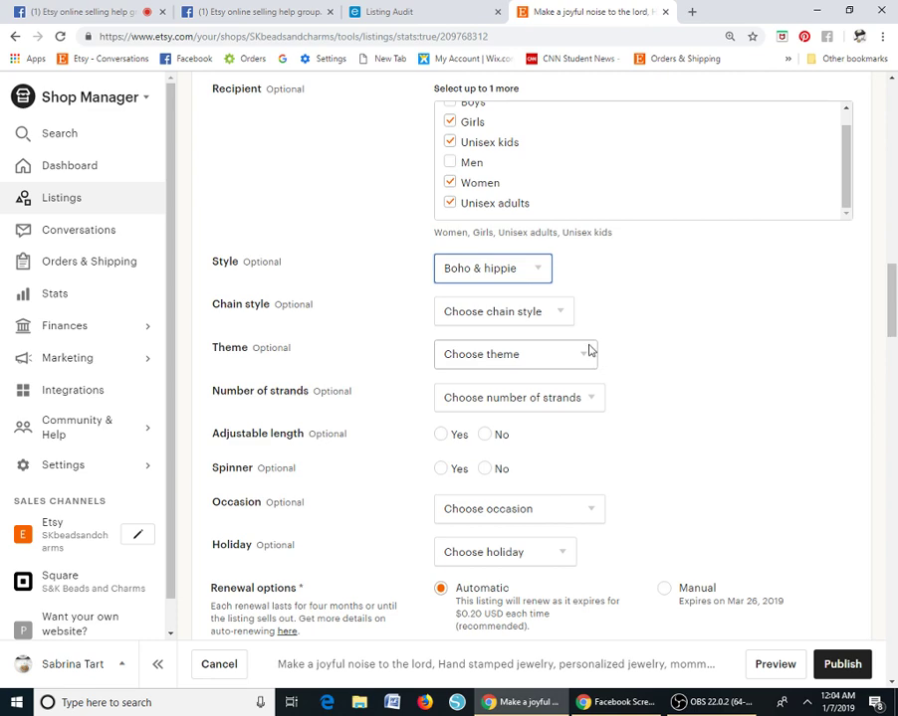
left_click(546, 314)
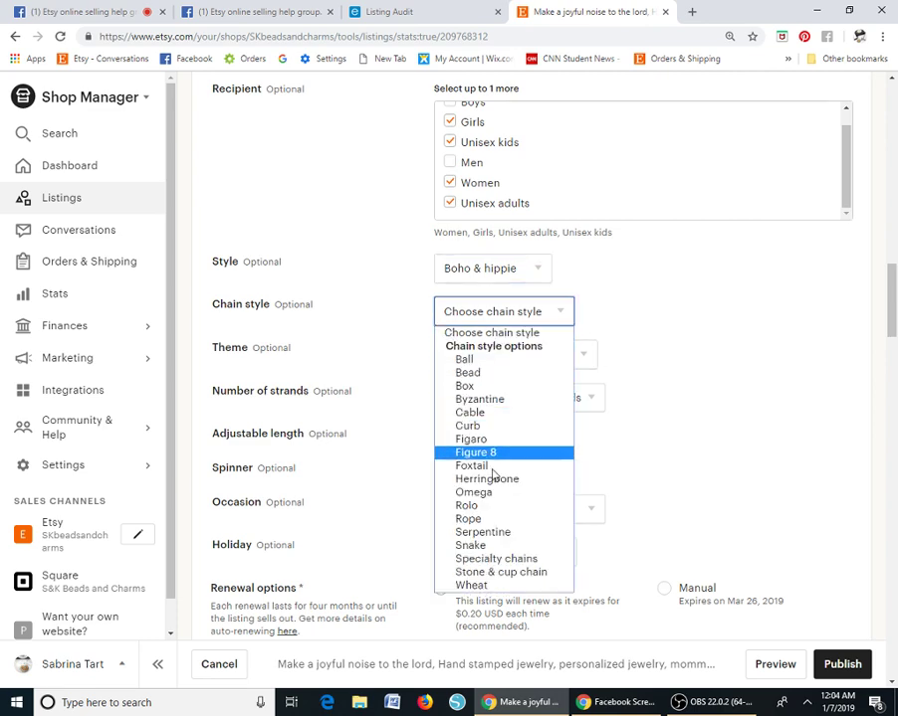
left_click(487, 551)
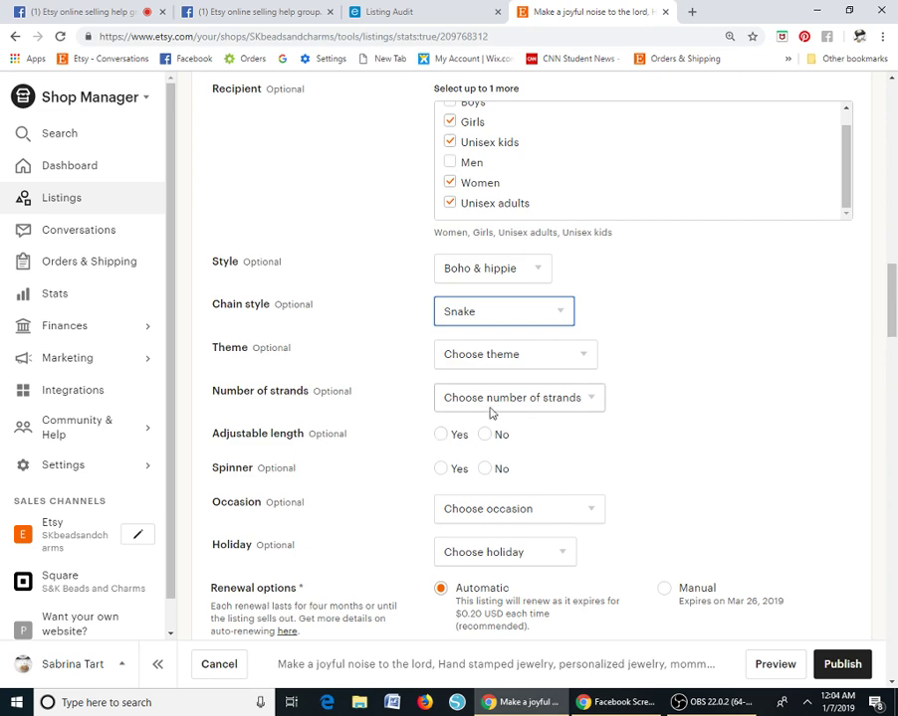
left_click(508, 510)
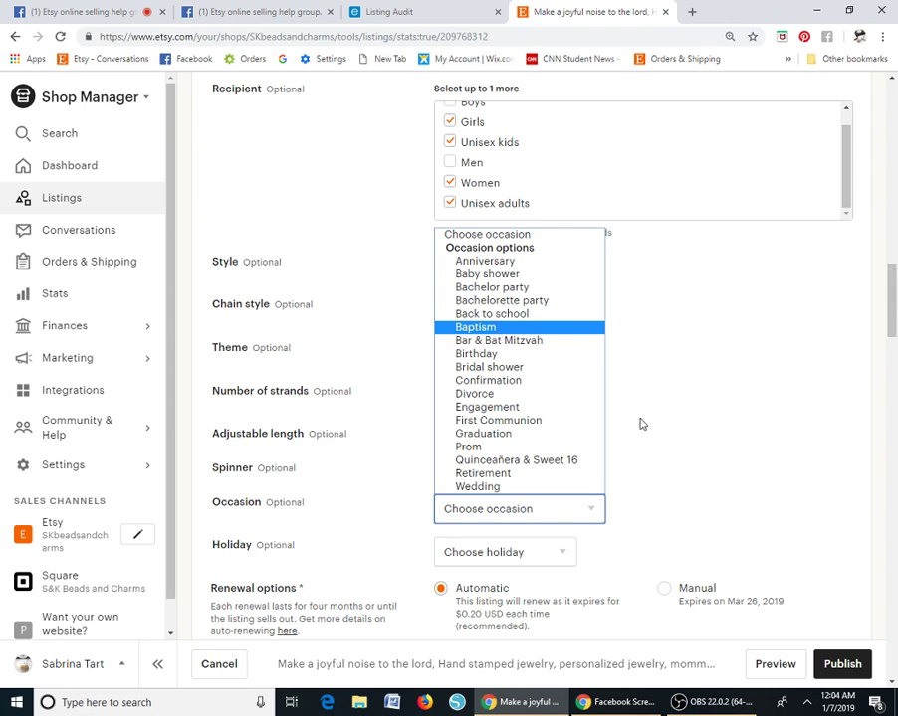
key("Return")
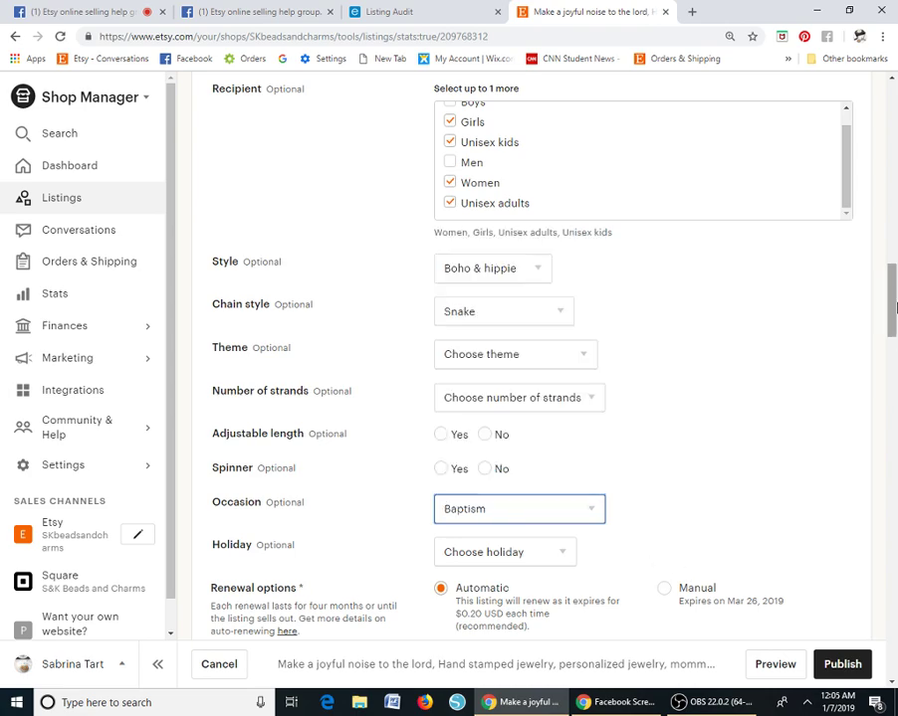
Remove "personalized jewelry, mommy jewelry, custom jewelry, guitar pick," from the end of the listing title
left_click_drag(894, 304, 842, 192)
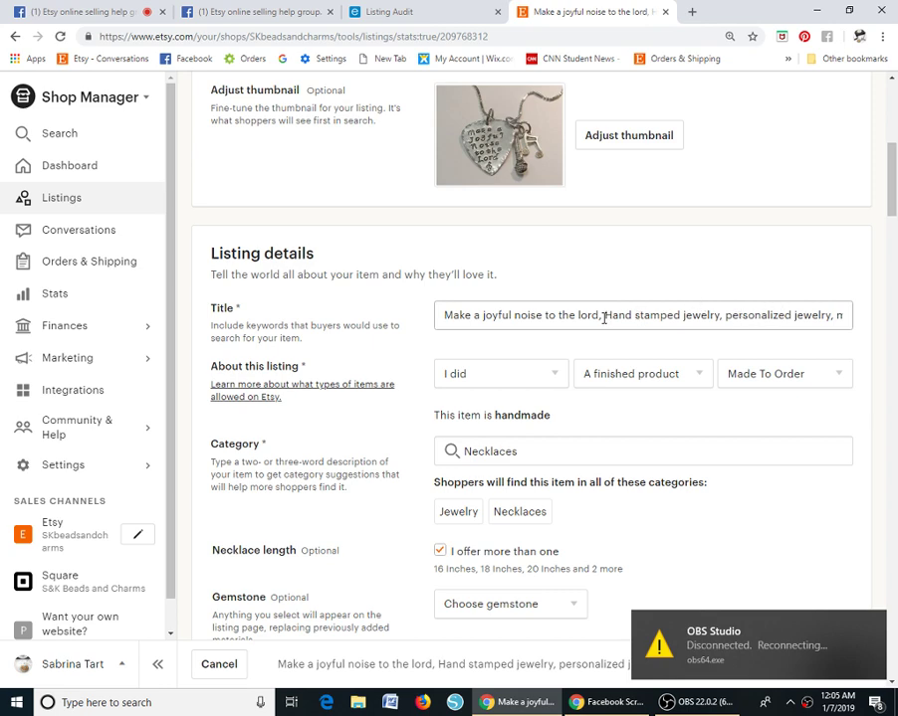
left_click_drag(725, 315, 847, 329)
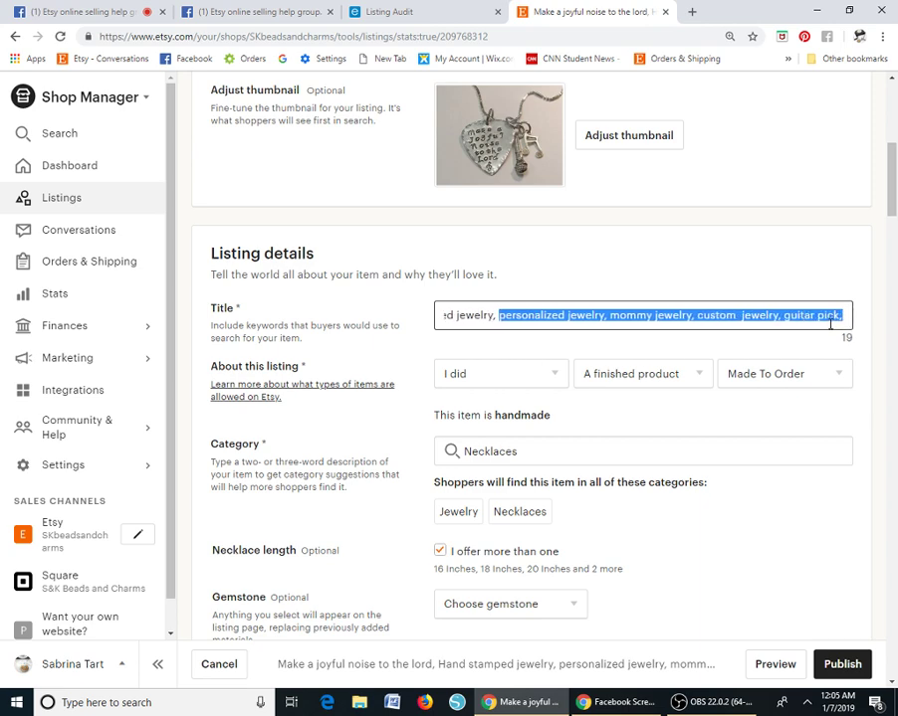
key("BackSpace")
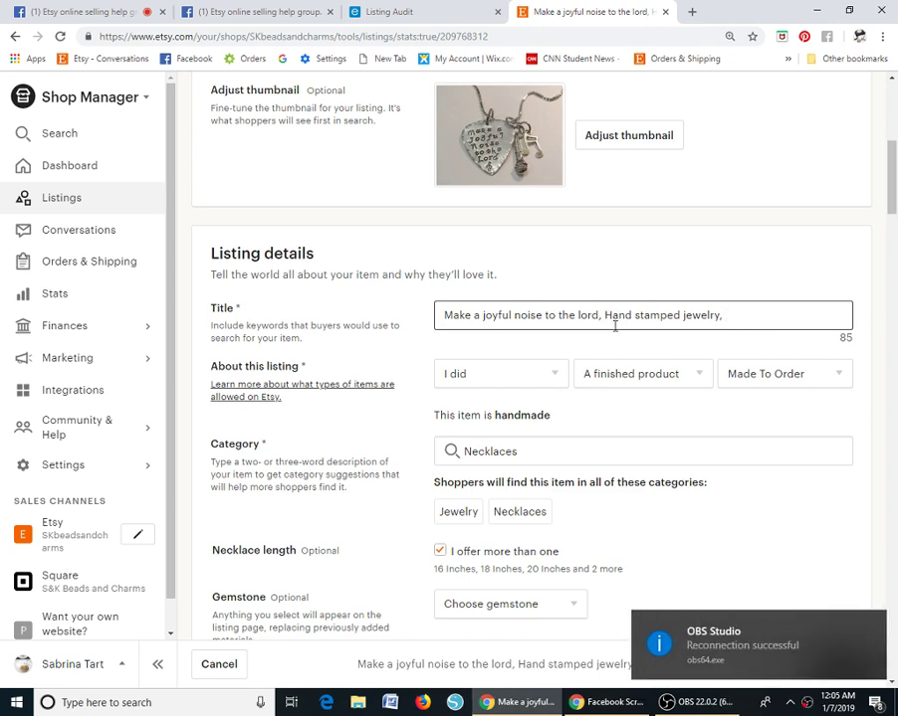
left_click(873, 624)
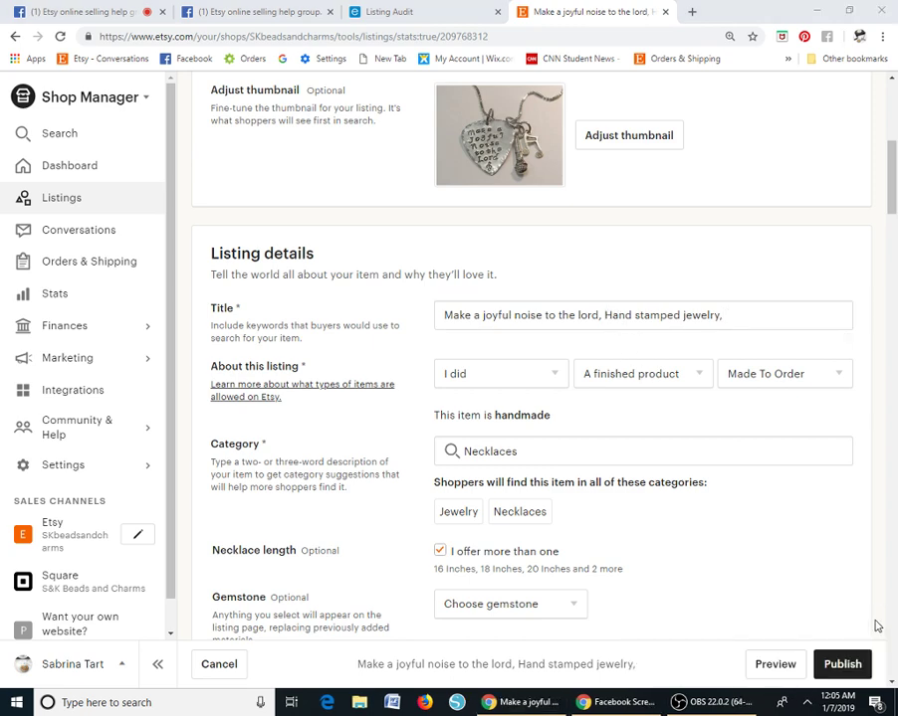
Insert "Custom personalized" before "Hand stamped jewelry" in the listing title
left_click(606, 316)
type("Cus")
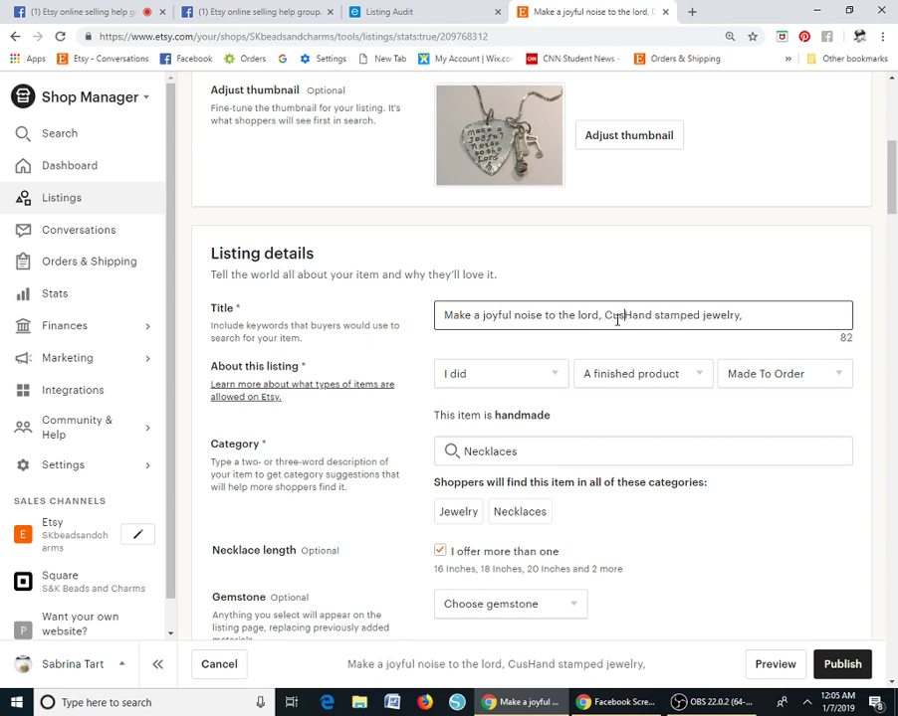
type("t")
key("BackSpace")
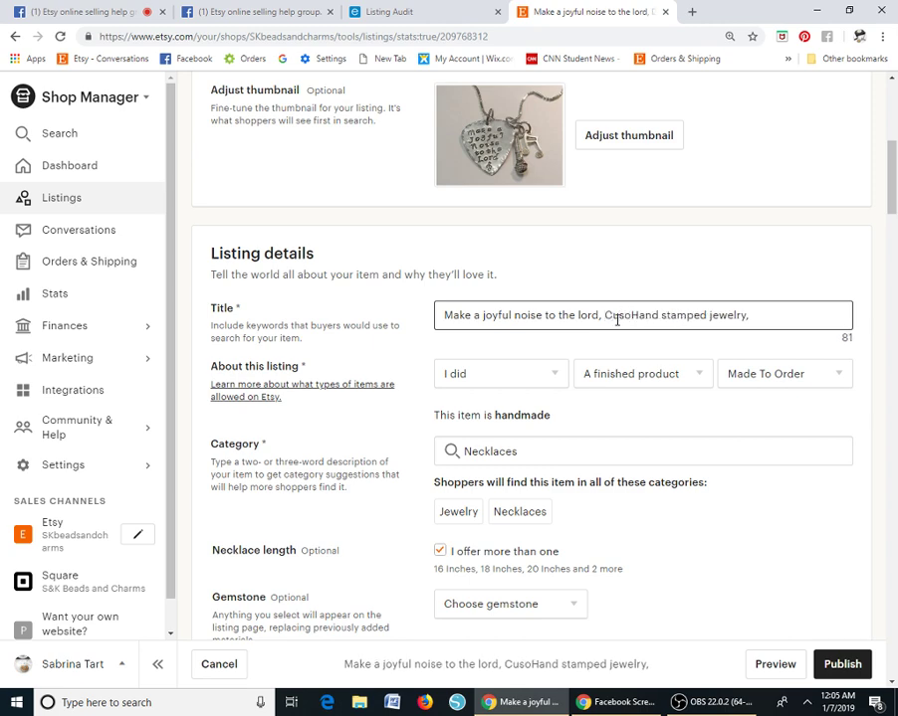
type("o")
key("BackSpace")
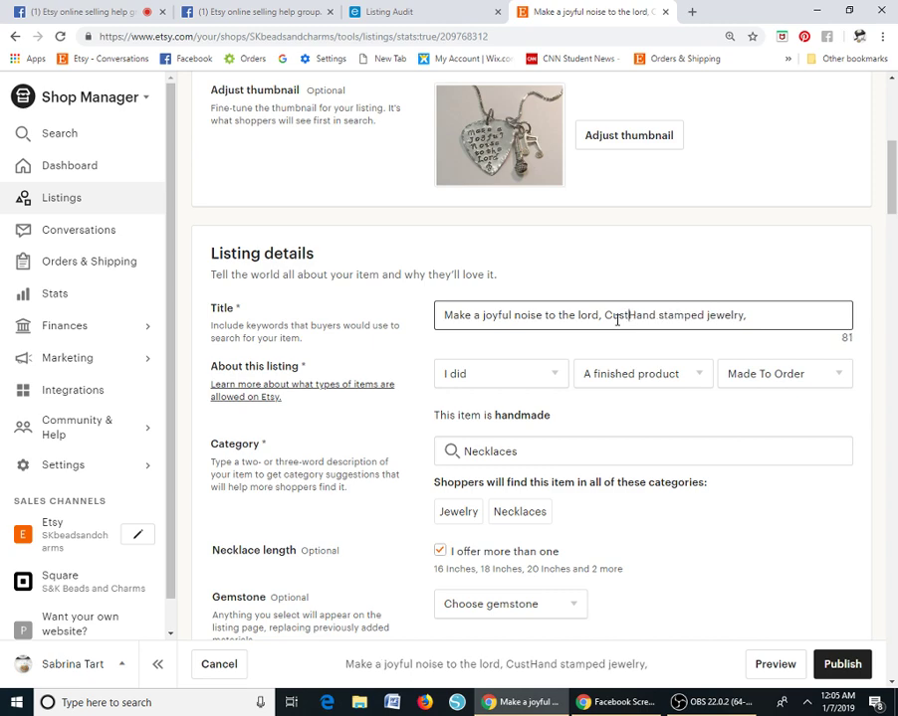
type("om pers")
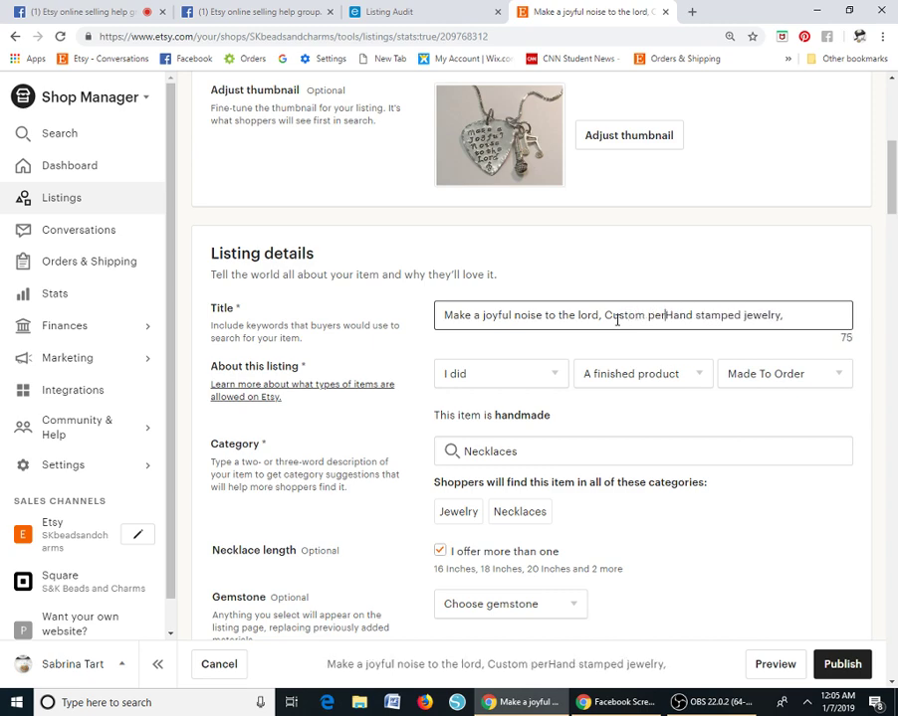
type("onalized")
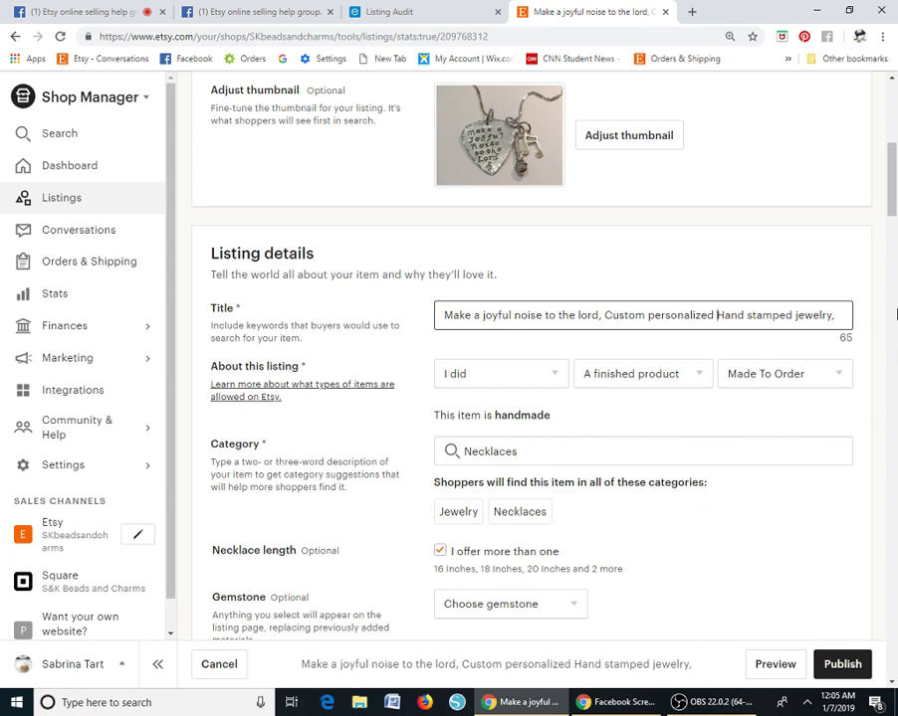
Append "musical themed necklace" to the end of the listing title
left_click(841, 316)
type("m")
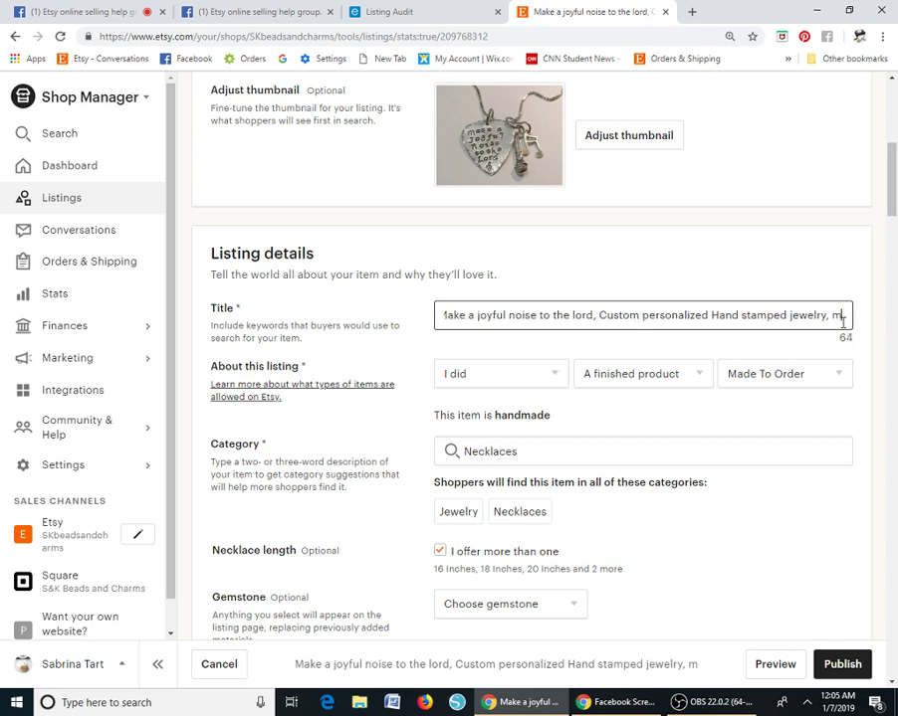
type("usi")
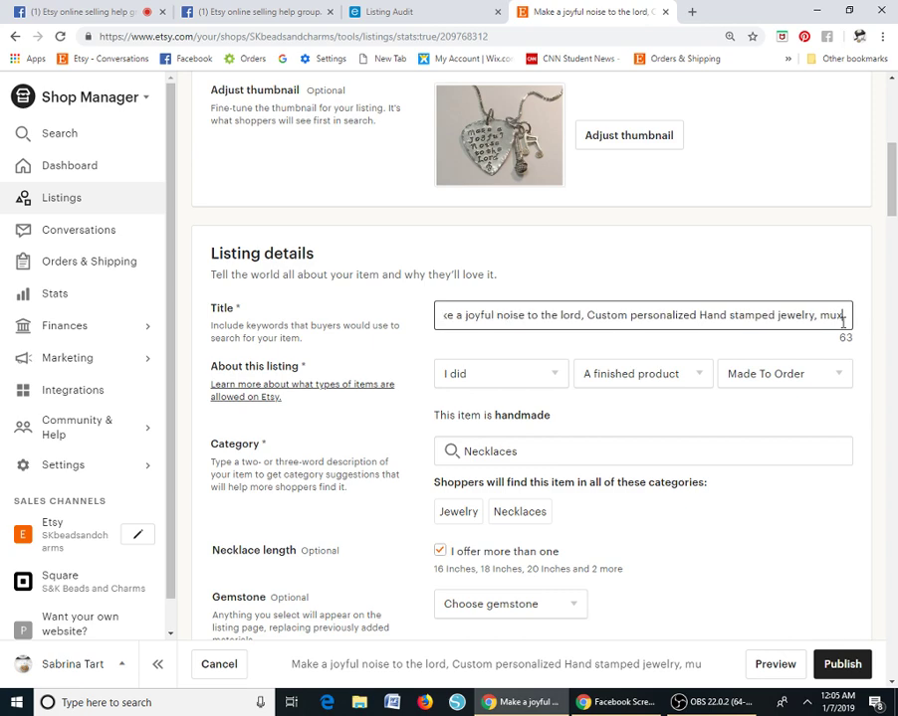
key("BackSpace")
type("i")
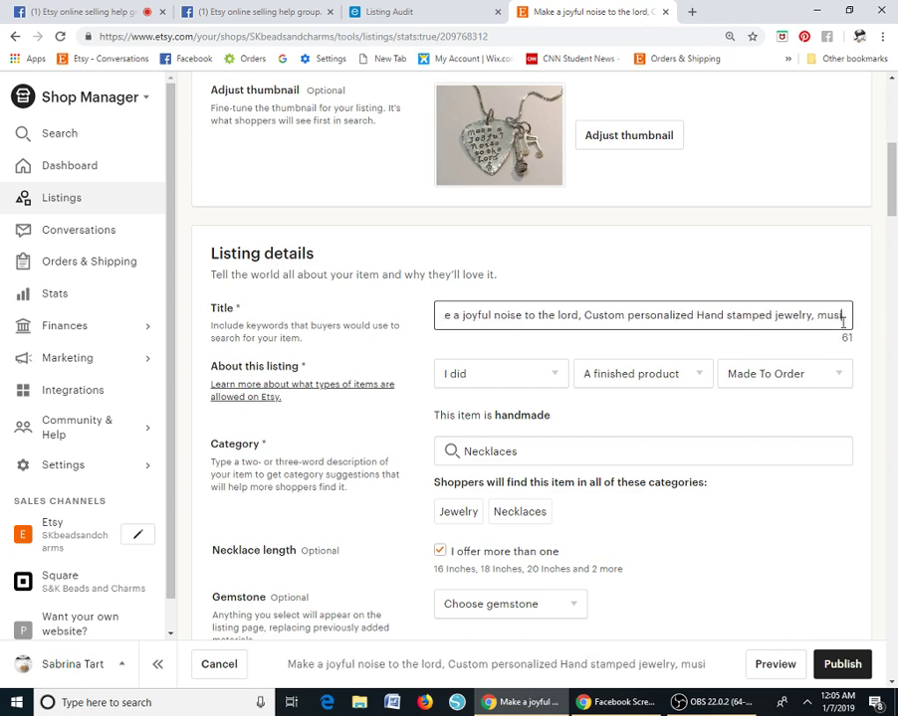
type("cal reliou")
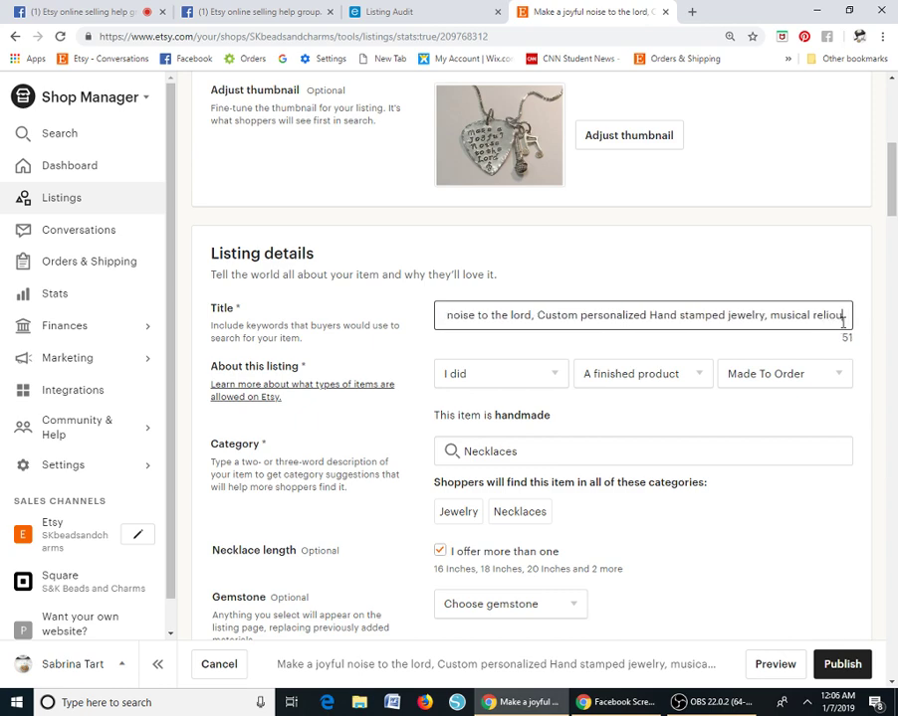
type("s")
key("BackSpace")
key("BackSpace")
key("BackSpace")
key("BackSpace")
key("BackSpace")
key("BackSpace")
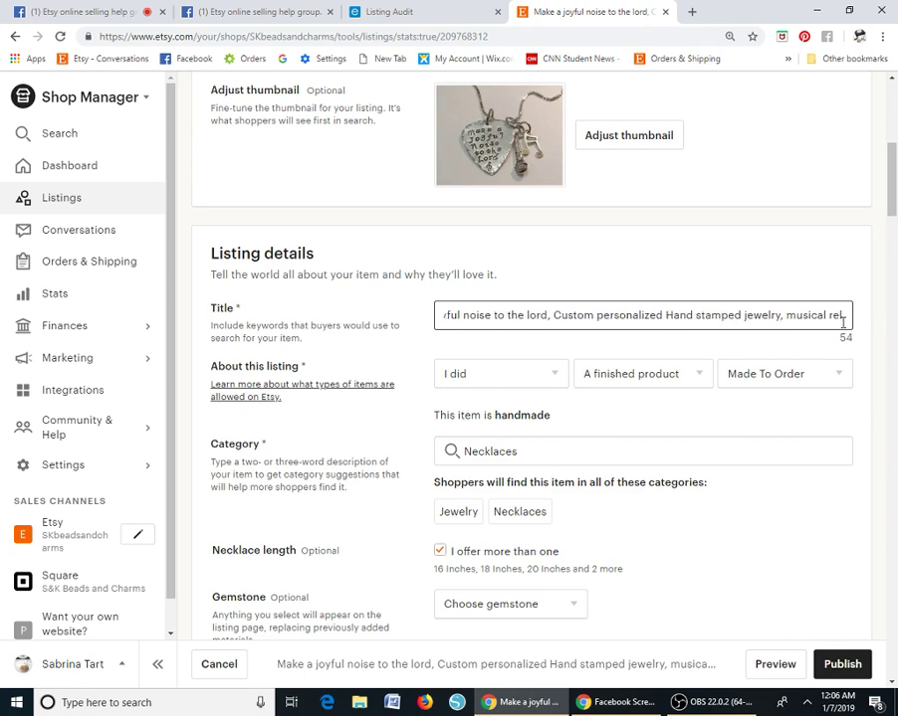
key("BackSpace")
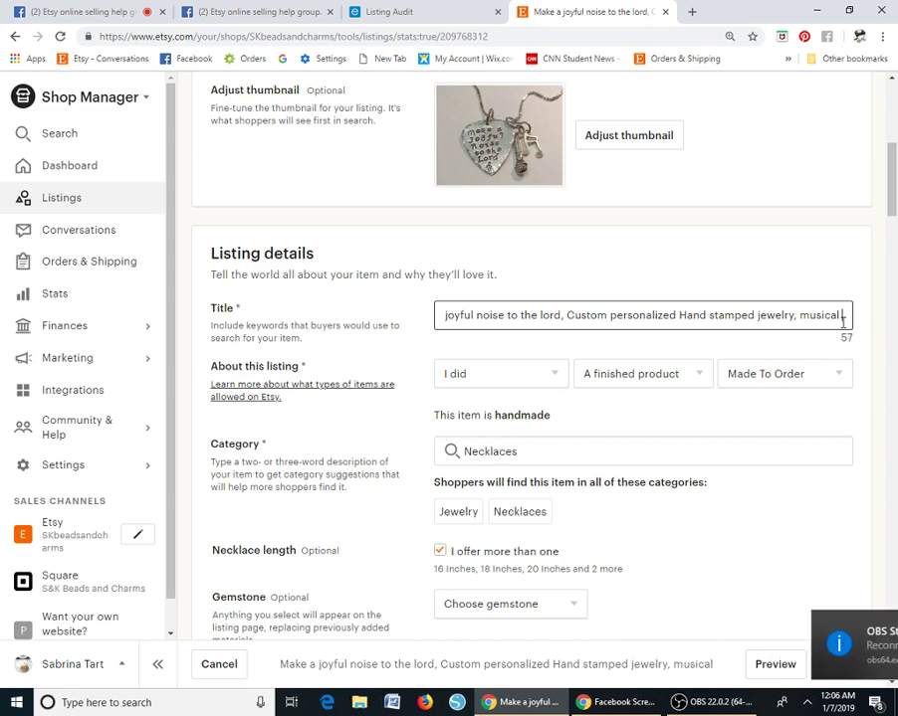
type("the")
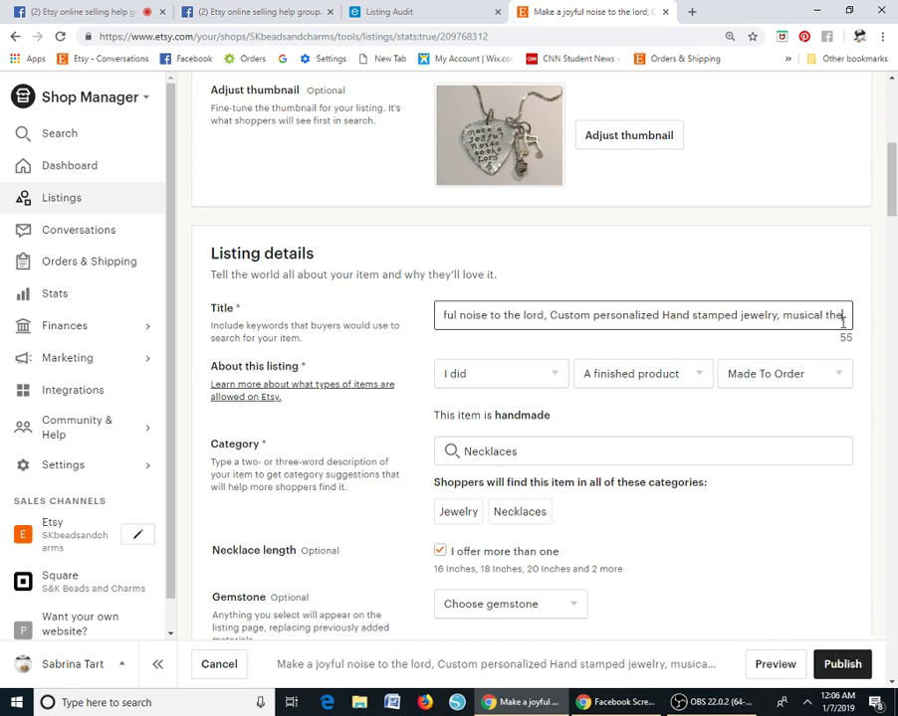
type("med new")
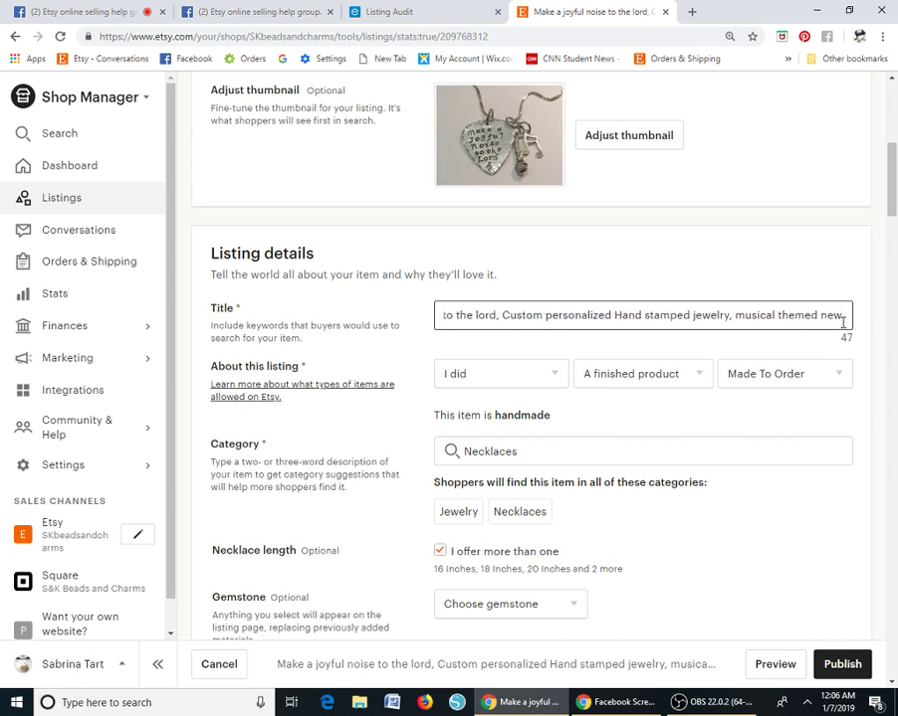
key("BackSpace")
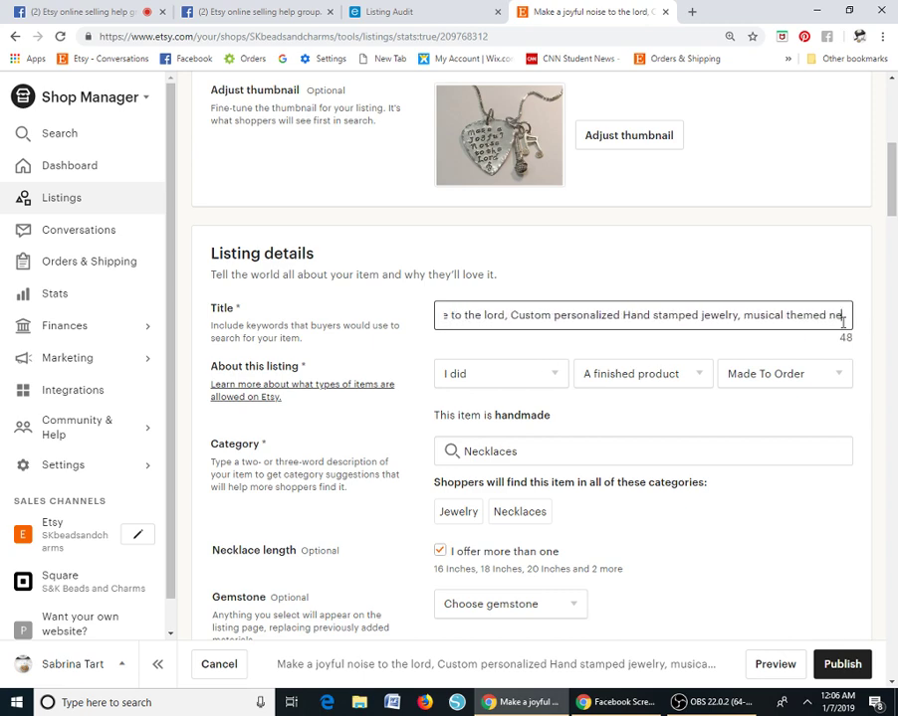
type("c")
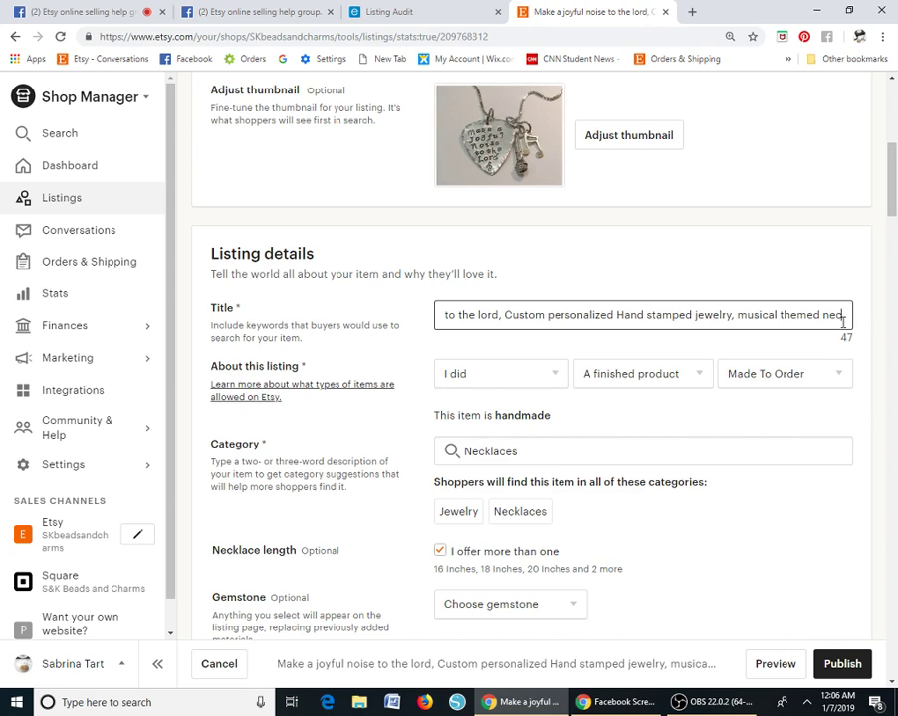
type("klace,")
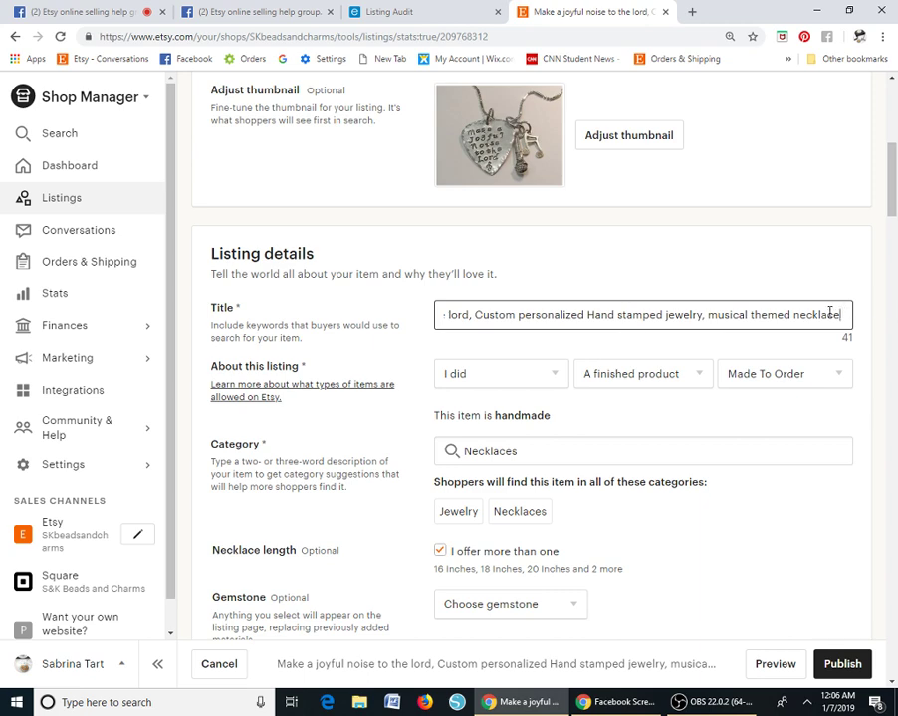
Copy the complete listing title
left_click_drag(831, 315, 378, 400)
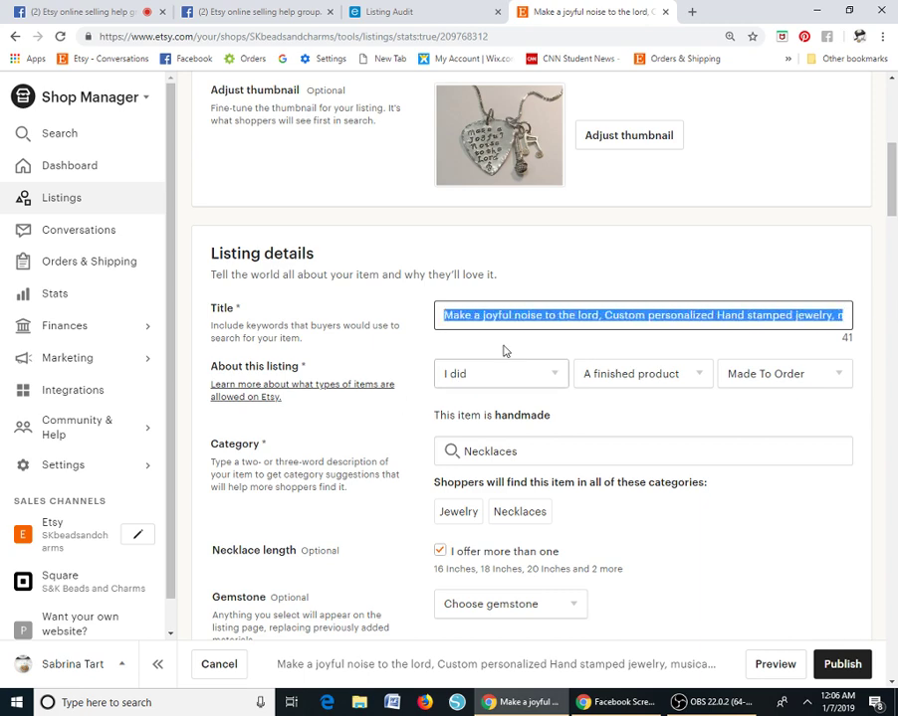
right_click(537, 317)
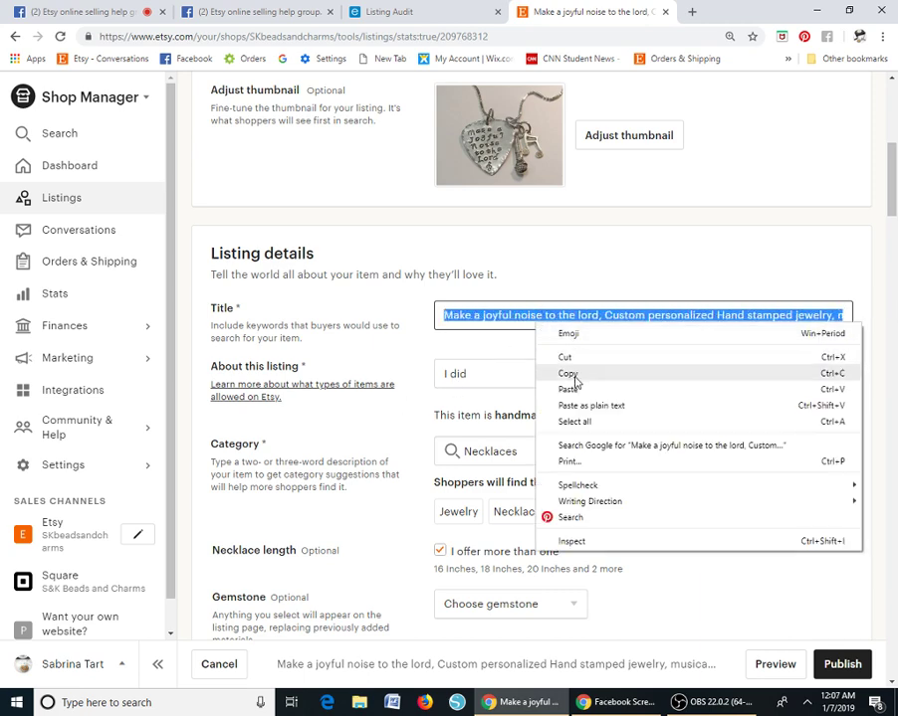
left_click(562, 370)
Replace the description's "Custom hand stamped , Make a joyful noise to the lord, guitar pick" line with the copied title, preceded by a blank line
scroll(895, 262, "down", 3)
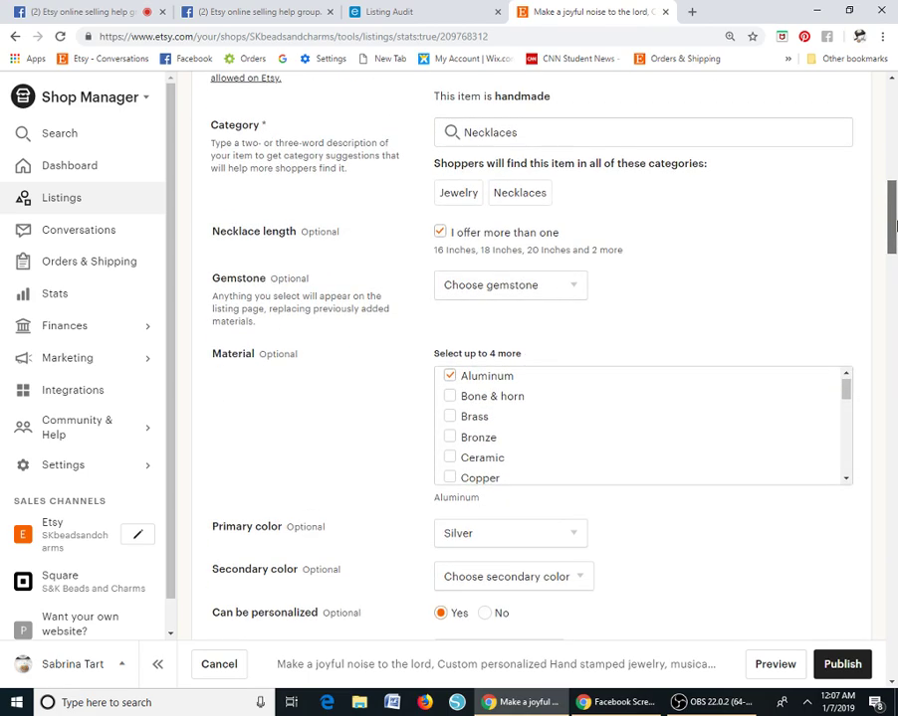
left_click_drag(896, 258, 878, 376)
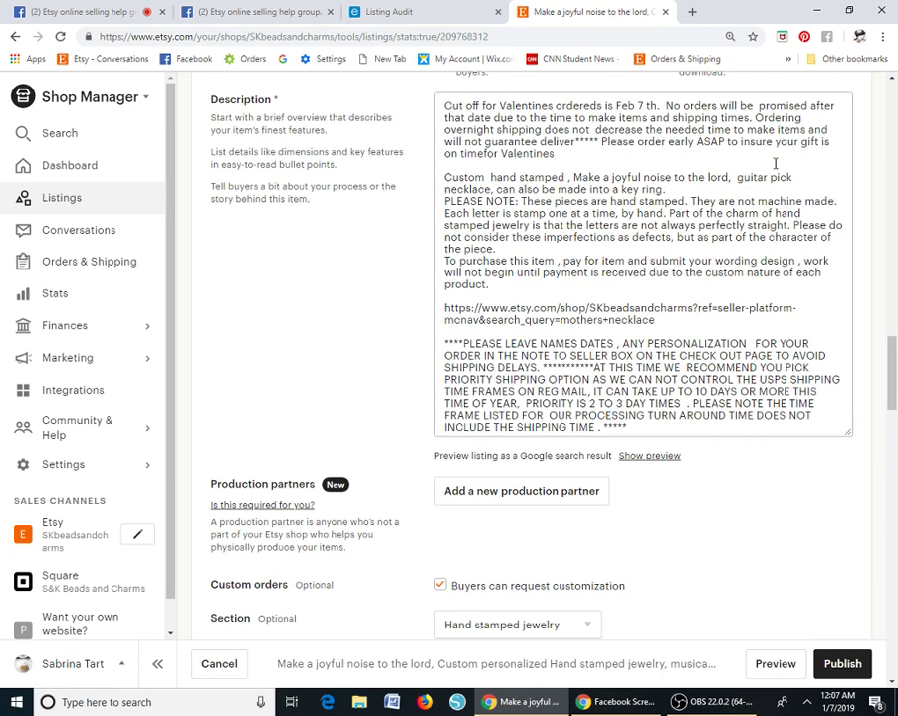
double_click(453, 177)
left_click(581, 168)
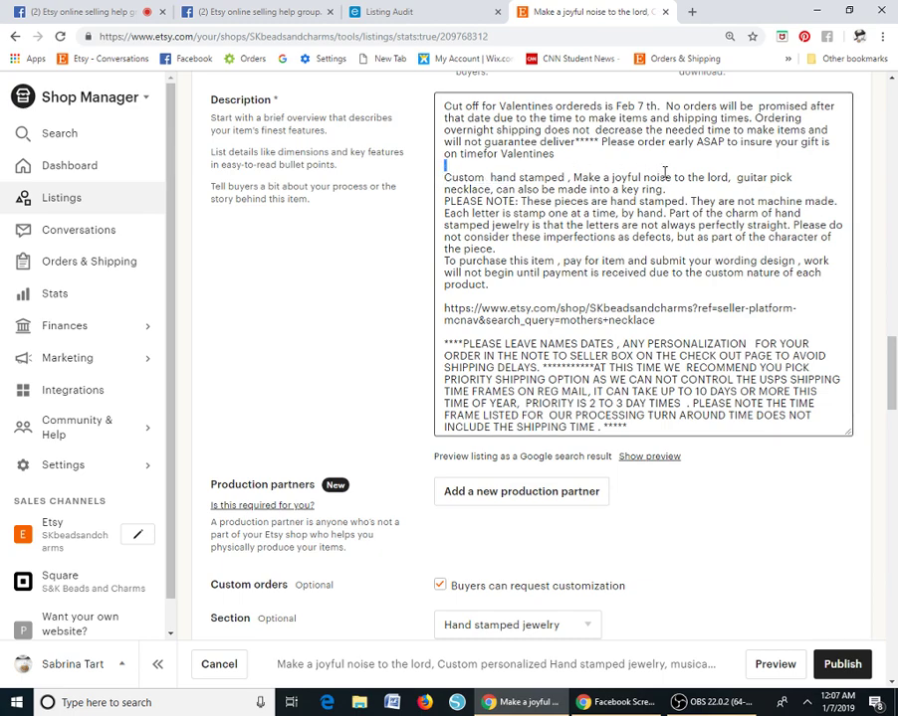
left_click_drag(664, 173, 825, 177)
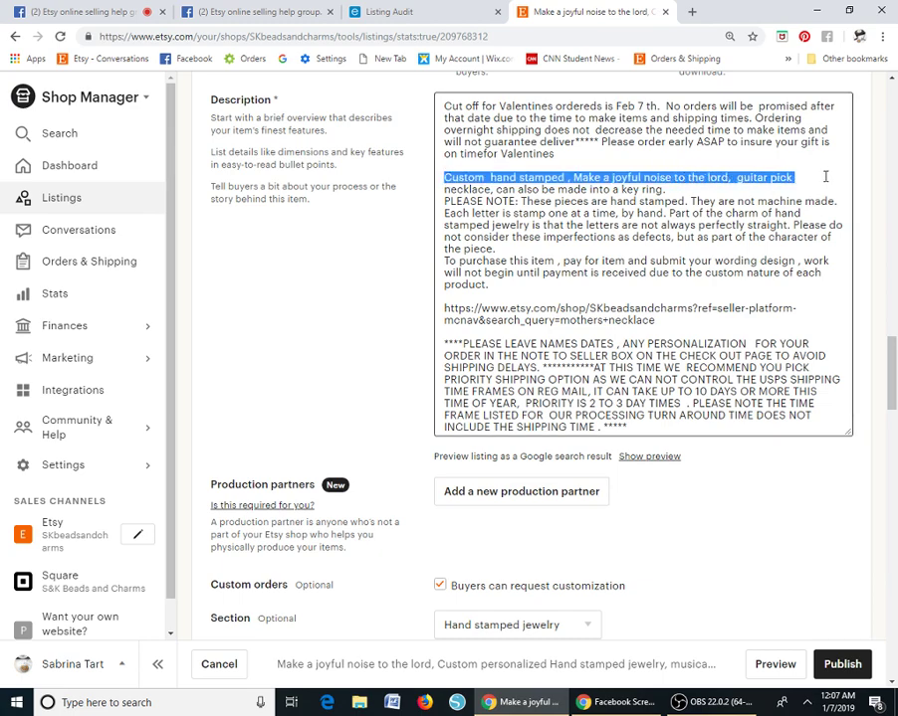
key("BackSpace")
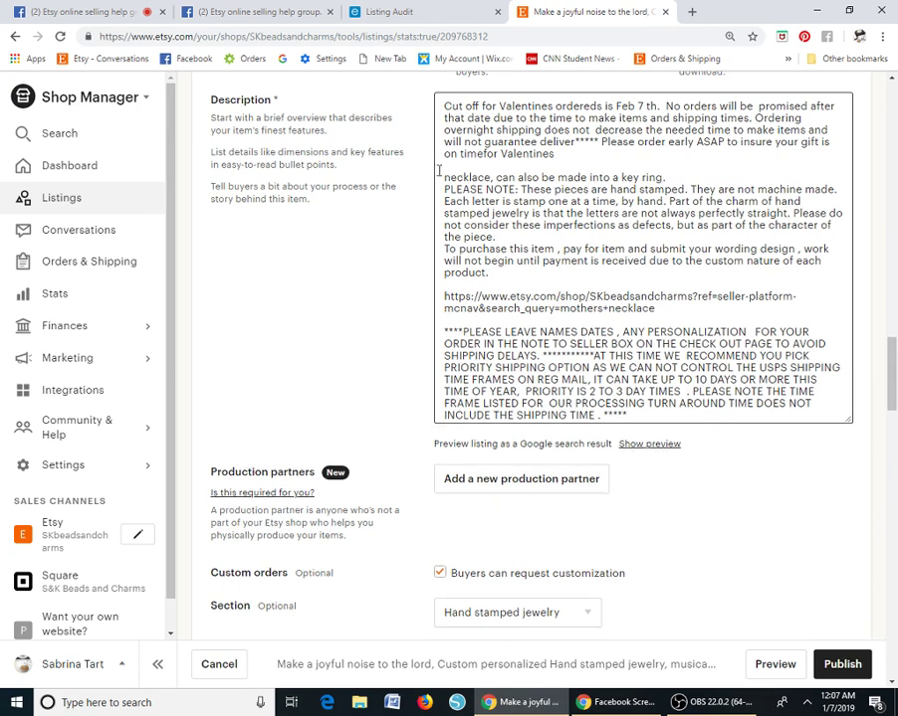
right_click(437, 170)
left_click(466, 275)
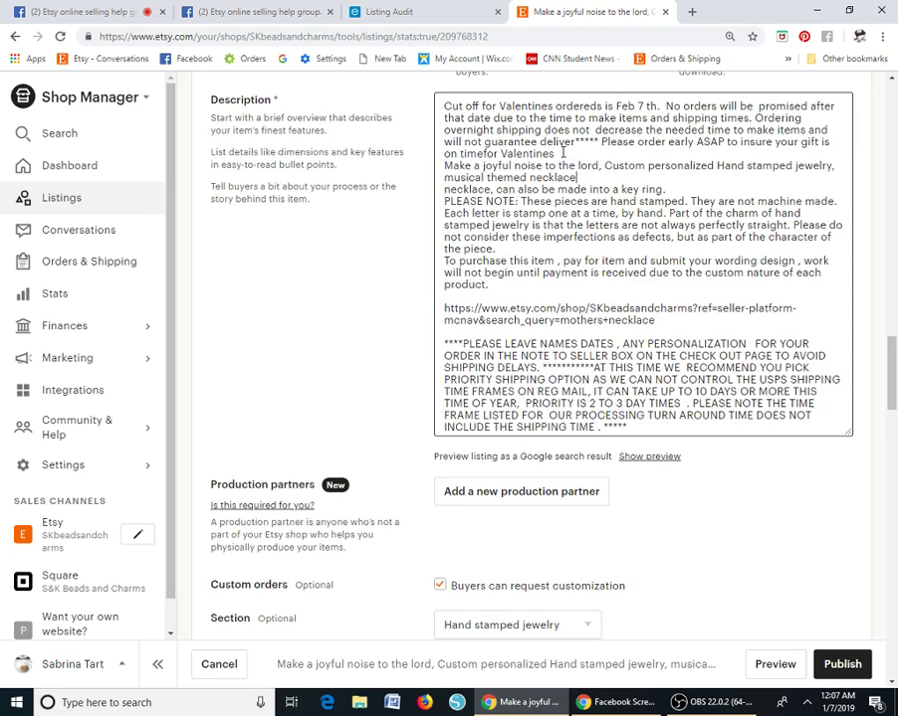
left_click(563, 154)
key("Return")
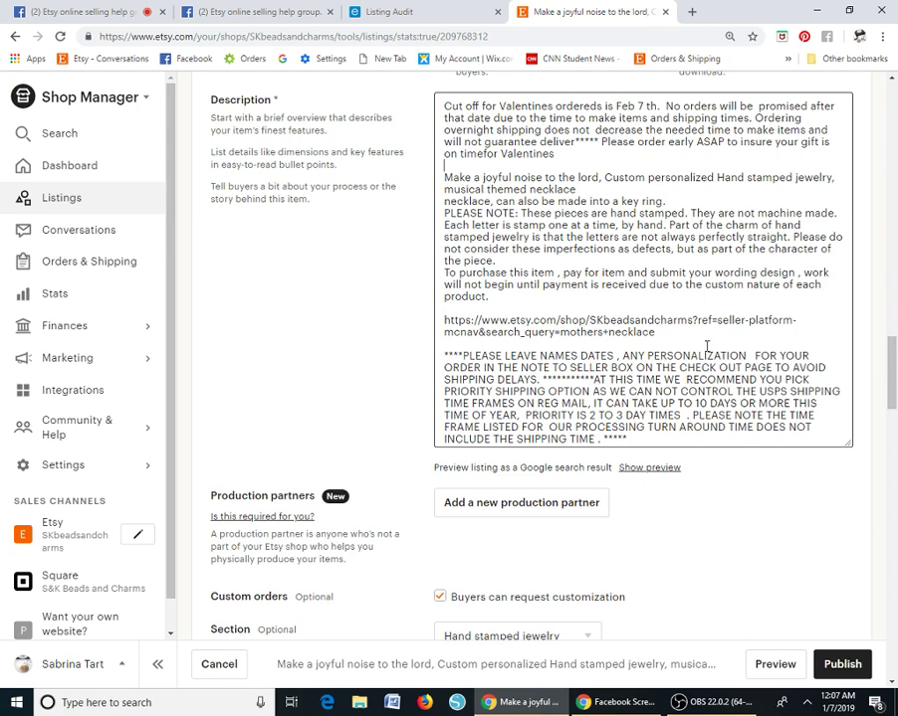
Remove the single-word tags "jewelry" and "necklace" from the listing
scroll(705, 340, "down", 5)
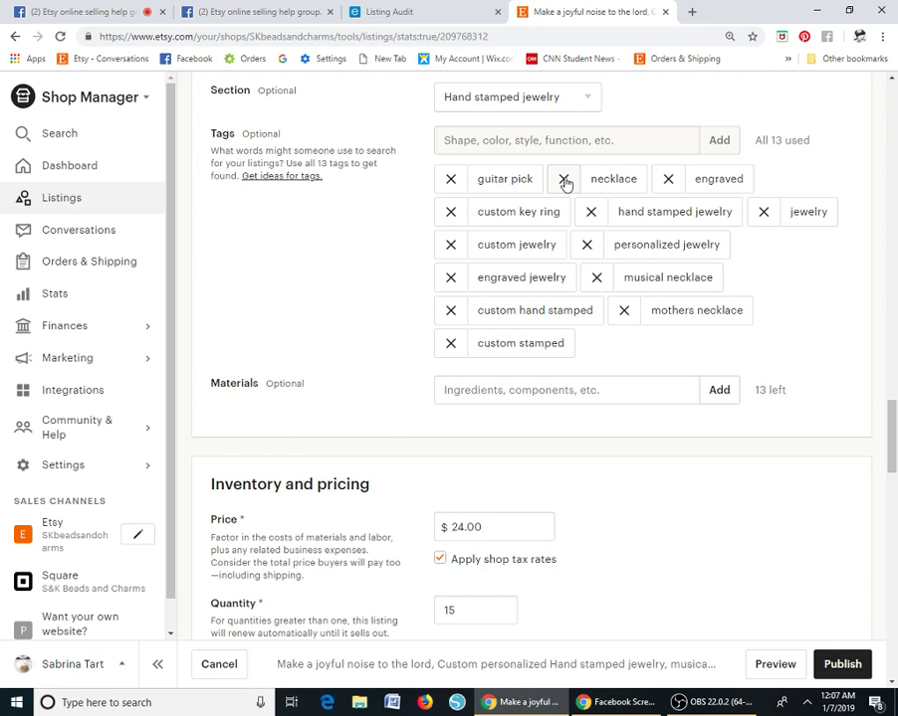
left_click(758, 207)
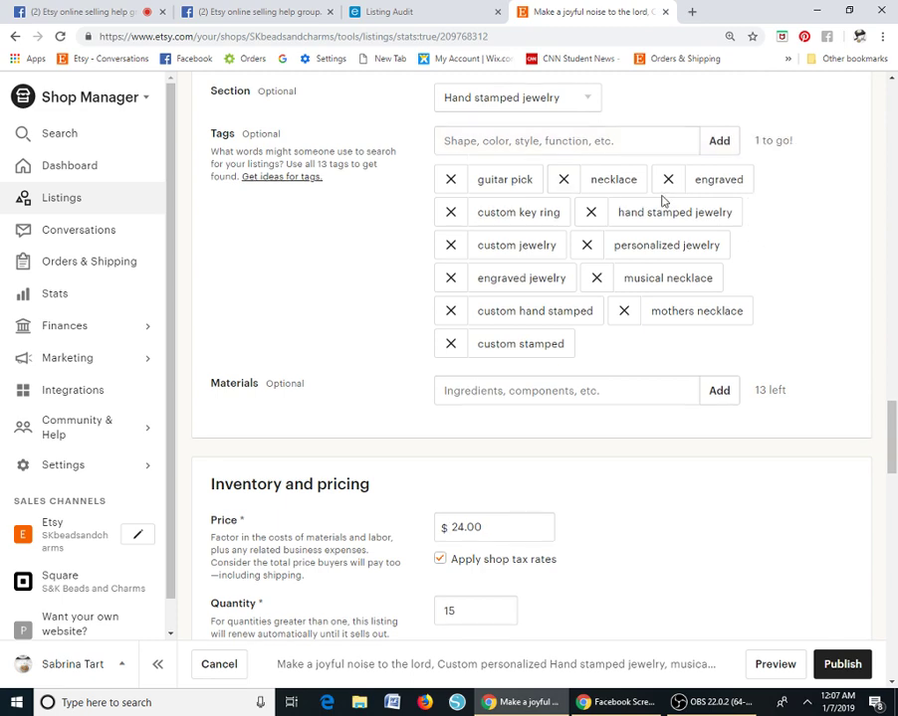
left_click(563, 179)
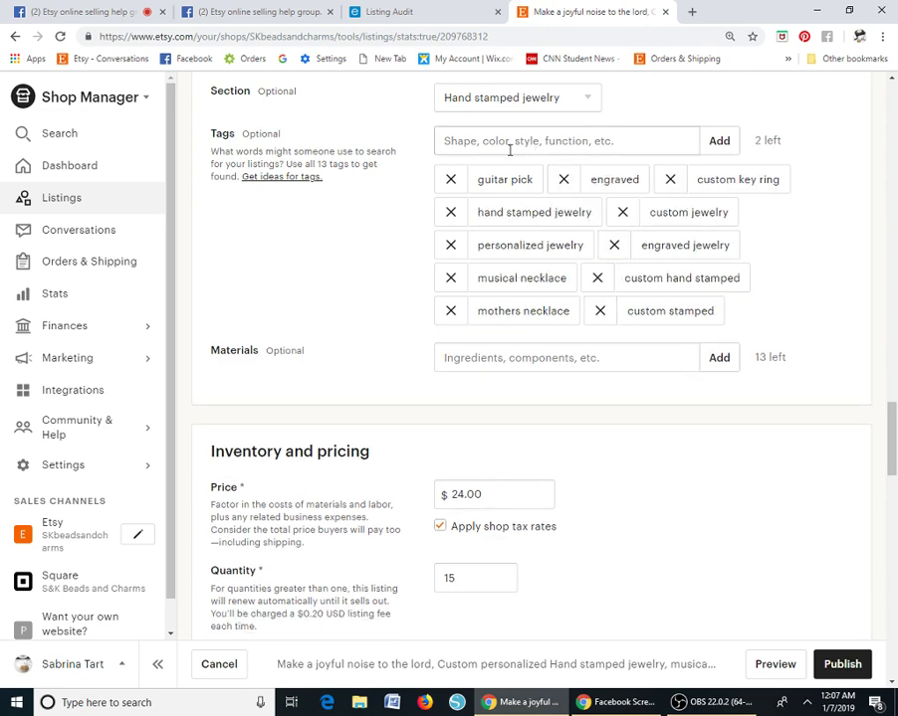
Add "handstamped jewelry" as a listing tag
left_click(471, 145)
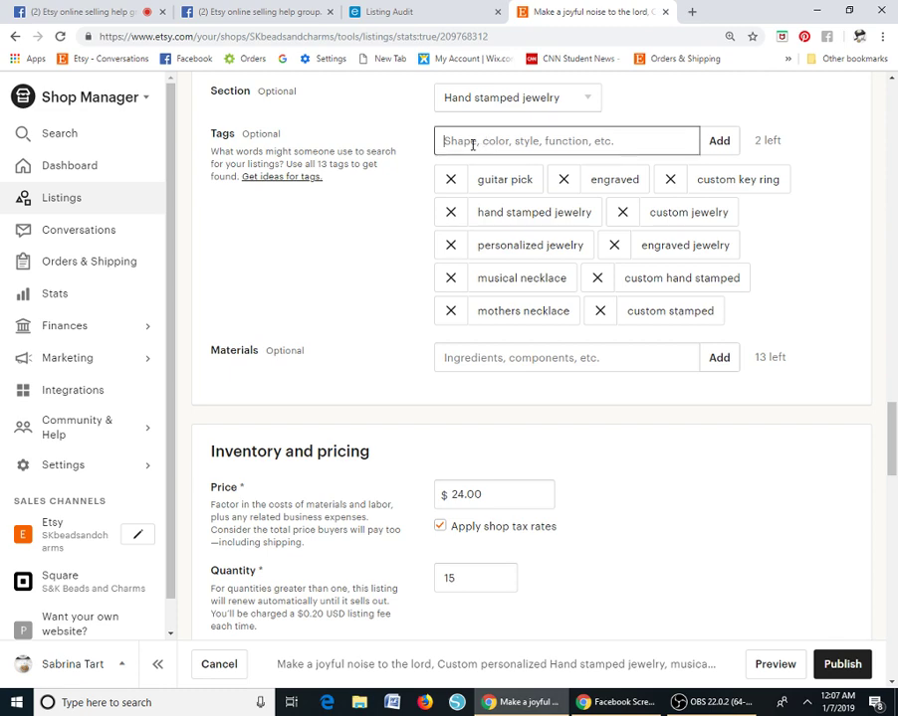
type("hand stamped je")
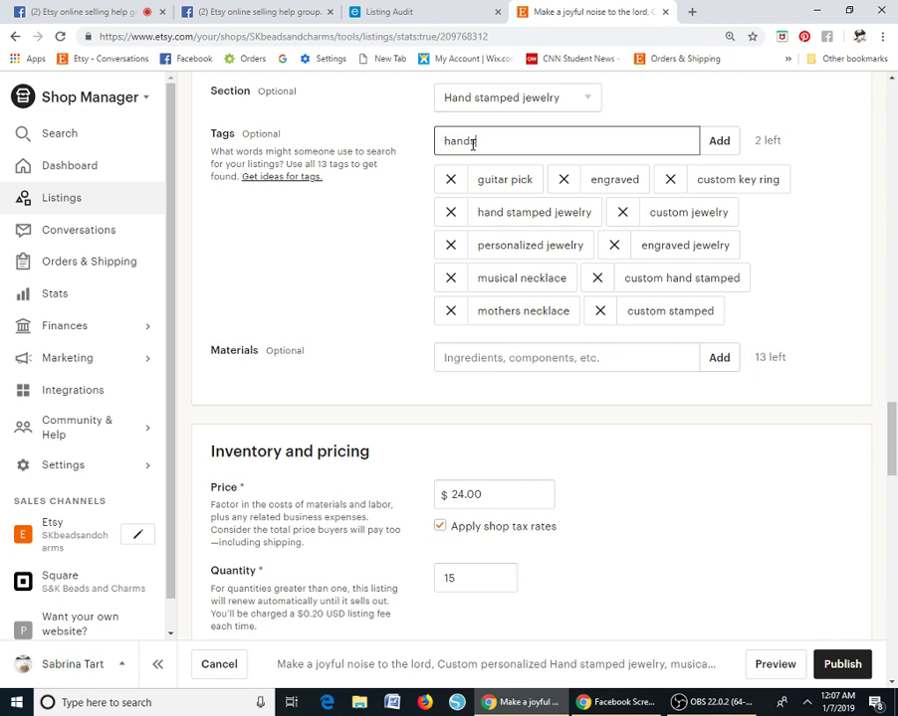
type("welry")
key("Return")
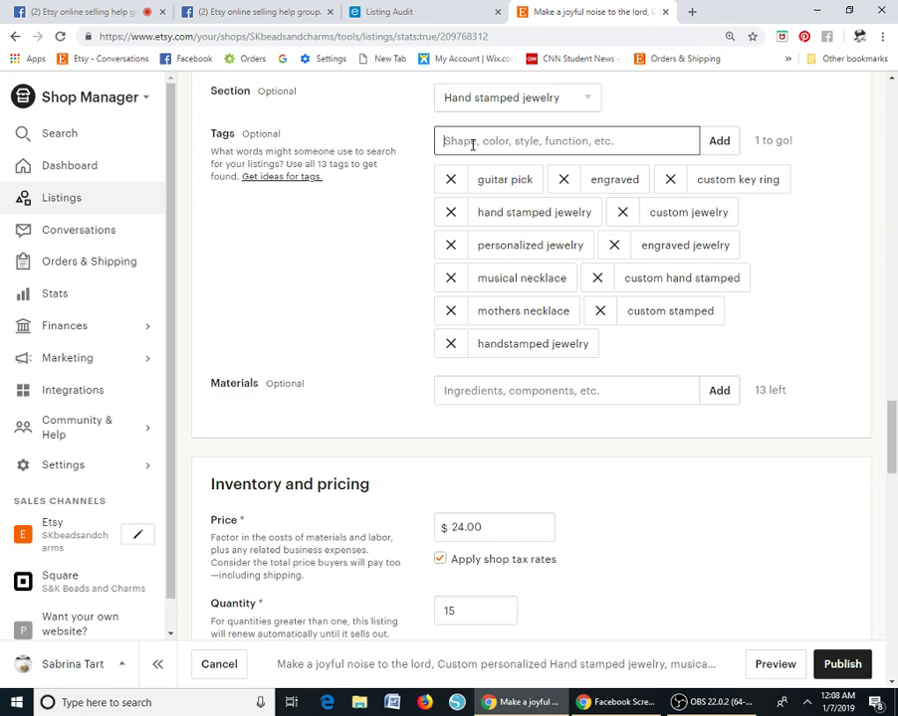
type("reliou")
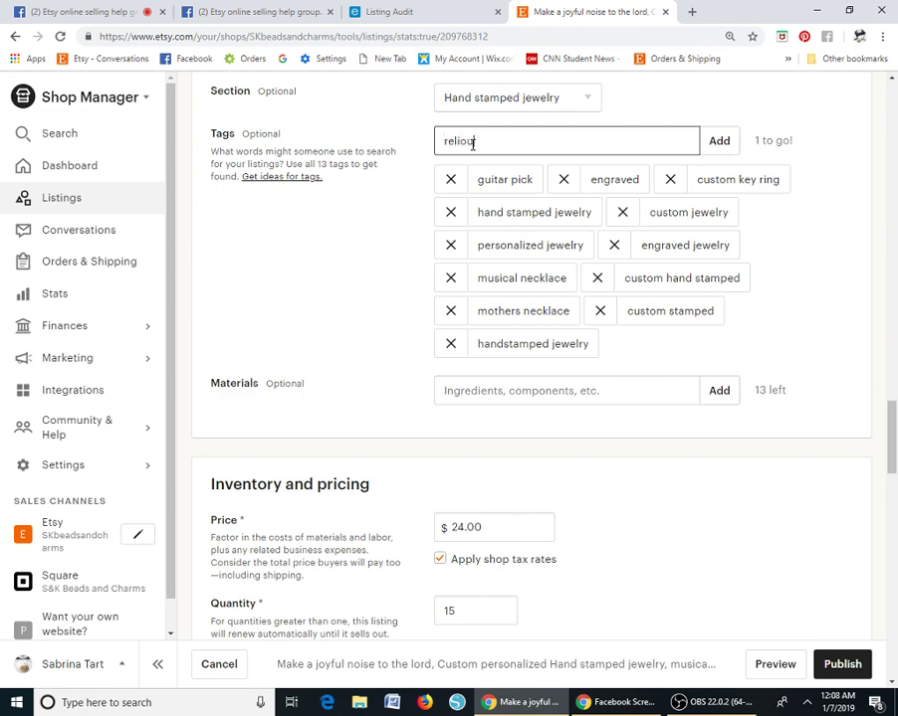
type("s")
key("BackSpace")
key("BackSpace")
type("qqu")
key("BackSpace")
key("BackSpace")
key("BackSpace")
key("BackSpace")
key("BackSpace")
key("BackSpace")
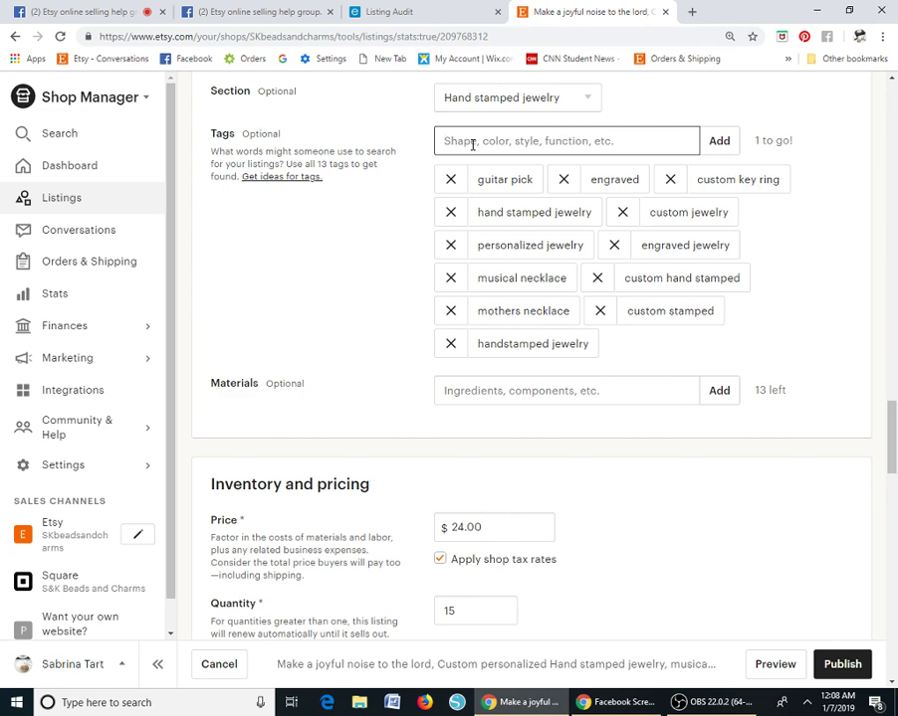
Add "personalized quote" as the listing's last tag
type("personalized ")
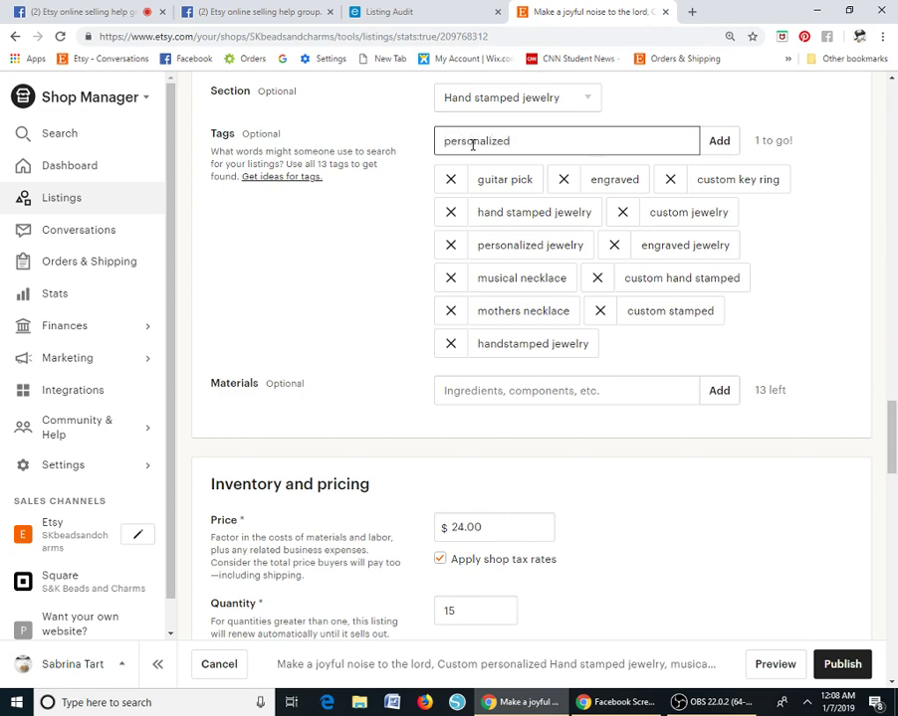
type("quote")
key("Return")
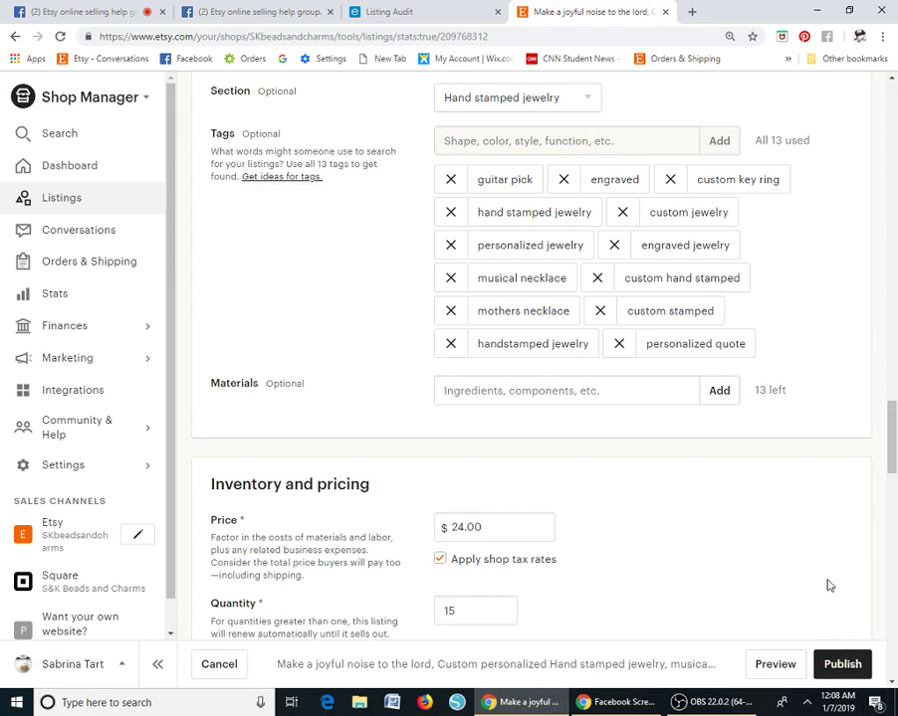
Start adding another photo to the listing and browse the "etsy 5" picture folder for a suitable image
scroll(822, 577, "up", 15)
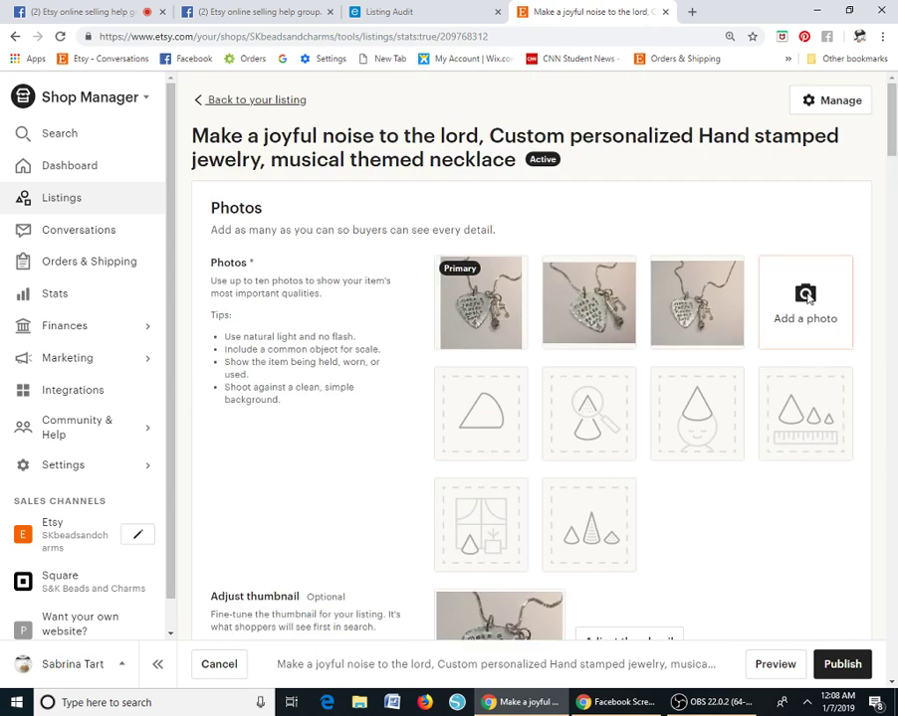
left_click(804, 304)
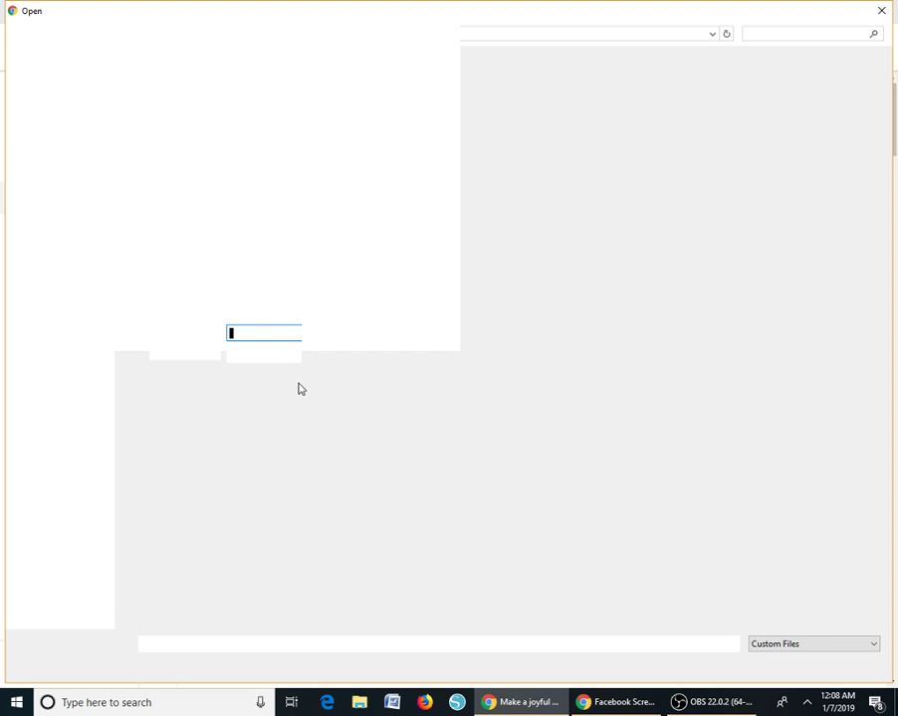
left_click_drag(887, 131, 897, 351)
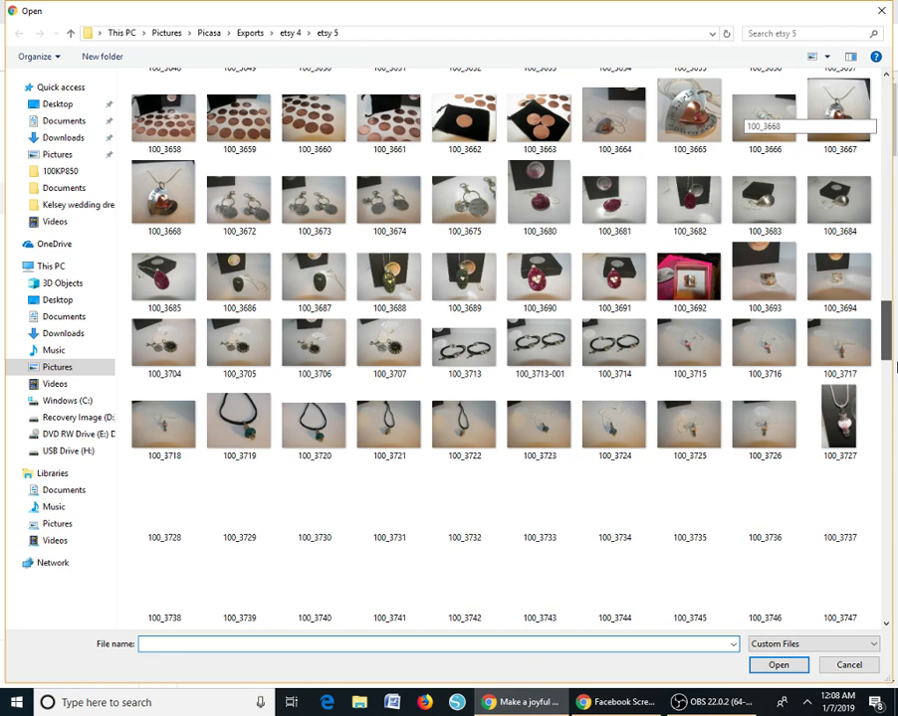
left_click_drag(895, 368, 895, 618)
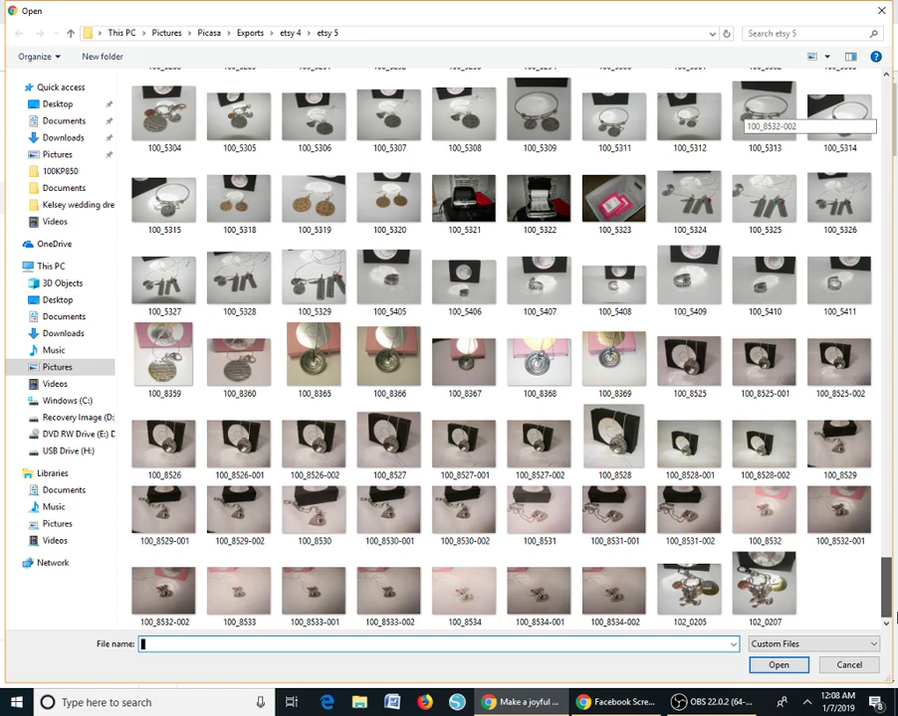
left_click_drag(895, 618, 889, 428)
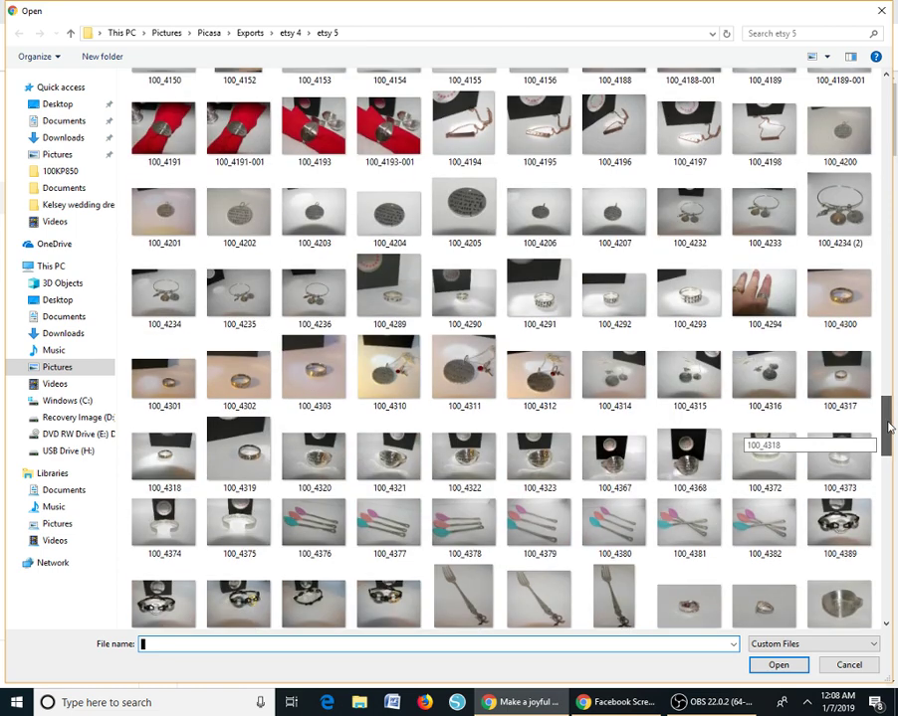
left_click_drag(888, 428, 889, 294)
Search the picture folder for "etsy 6" and look through the resulting images for a listing photo
left_click(807, 34)
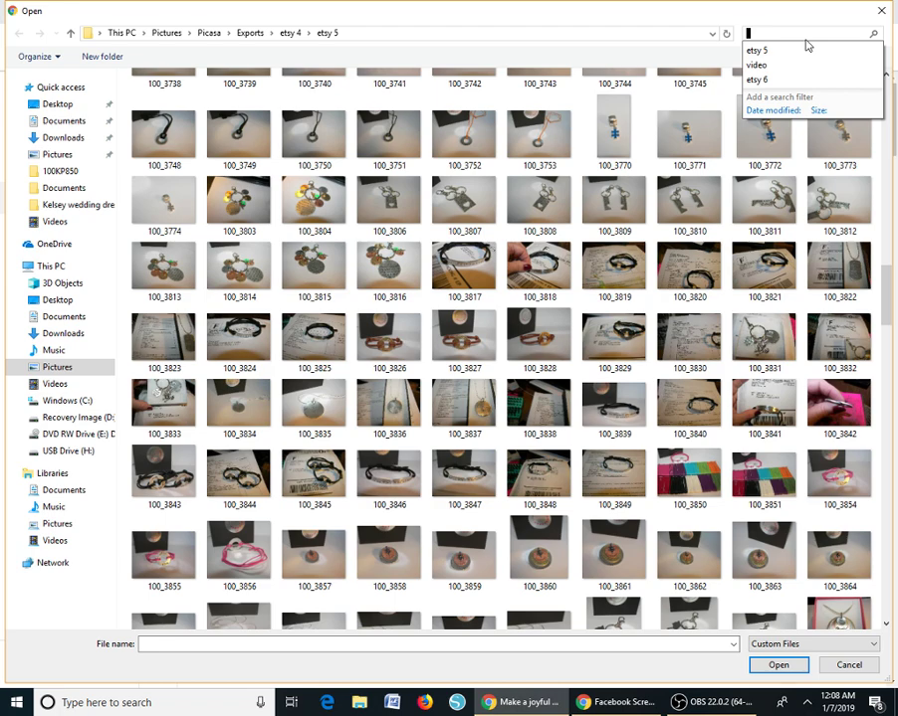
type("etsy 6")
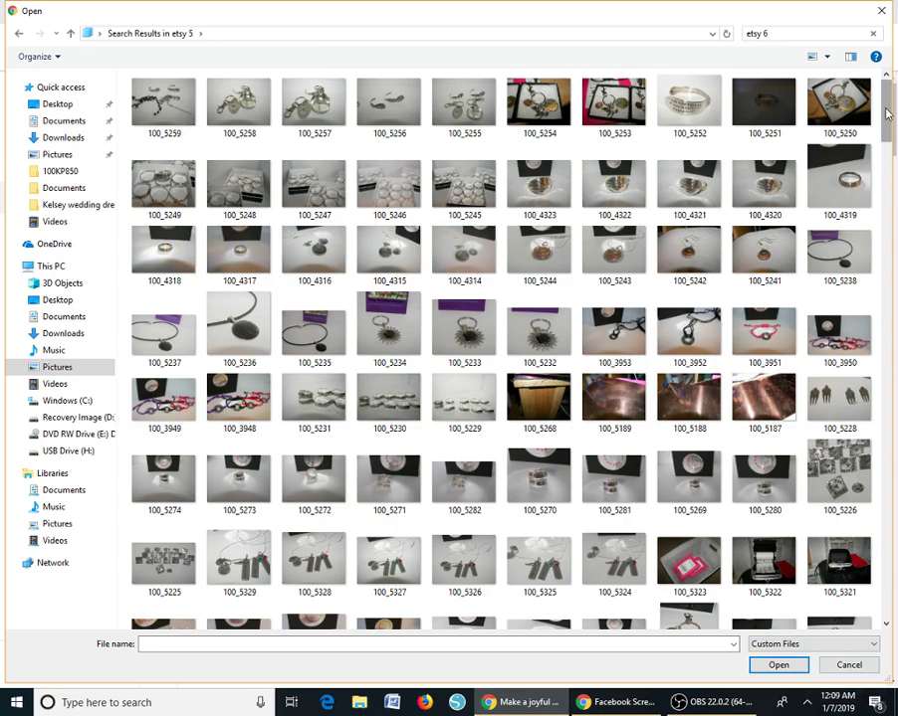
scroll(890, 155, "down", 3)
left_click_drag(891, 155, 895, 585)
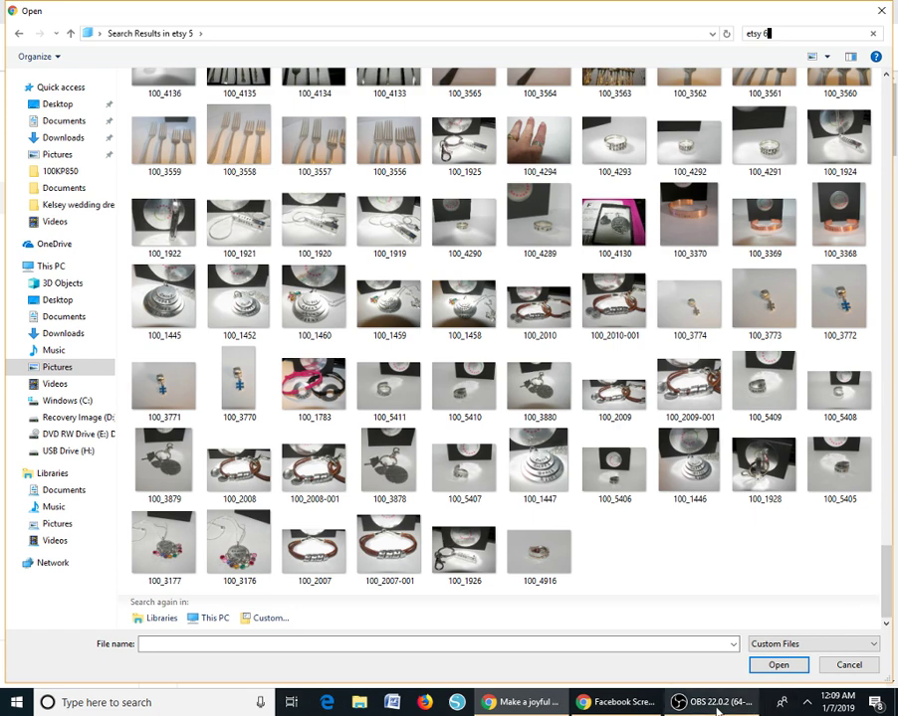
Switch to OBS and stop the live stream
key("alt+Tab")
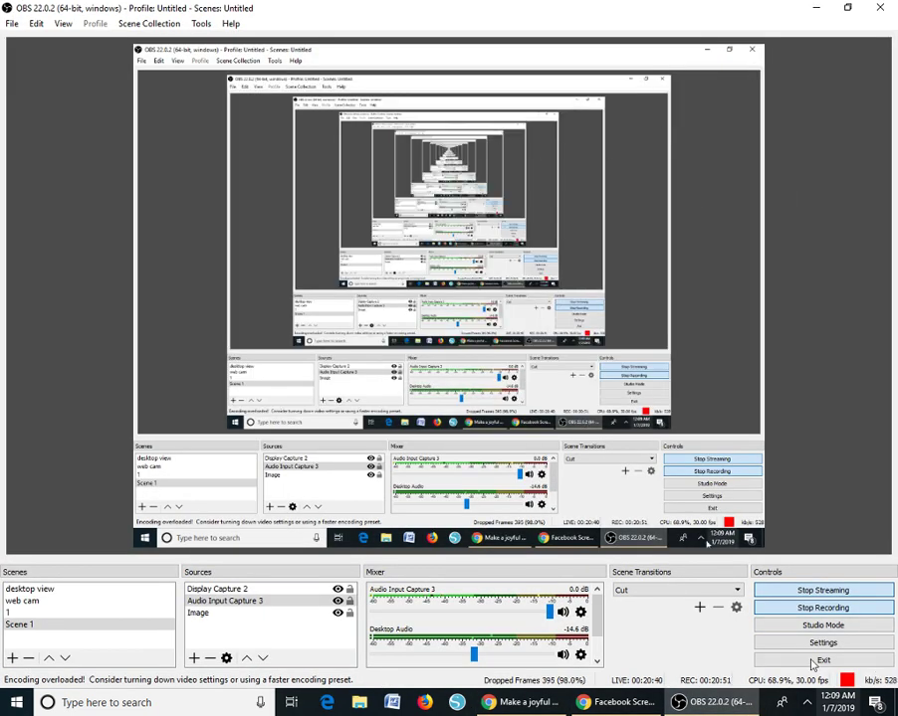
left_click(810, 592)
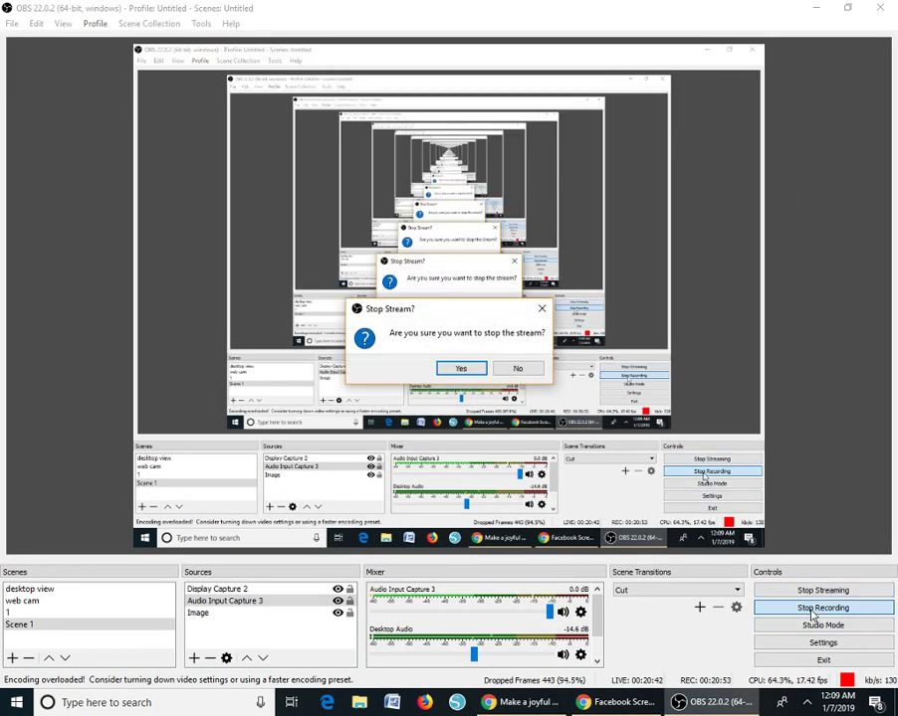